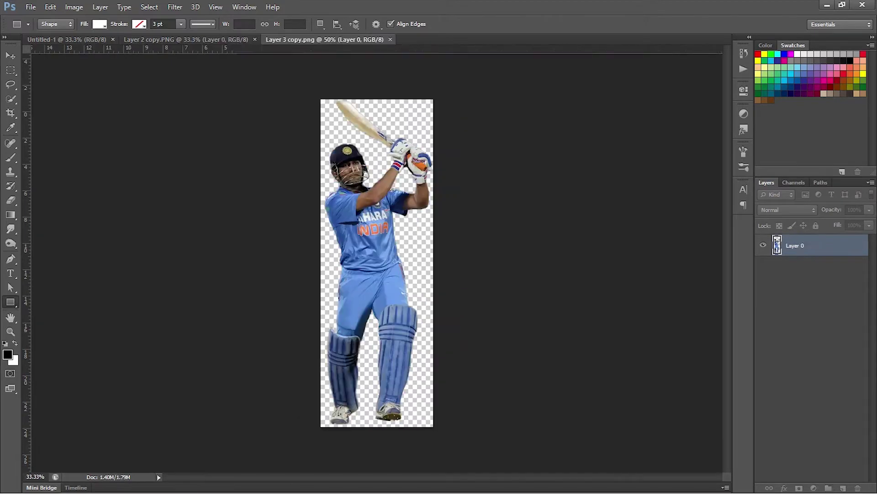
Bring the back-view cricketer cutout from Layer 2 copy.PNG into the blank Untitled-1 document, centred on the canvas
left_click(67, 40)
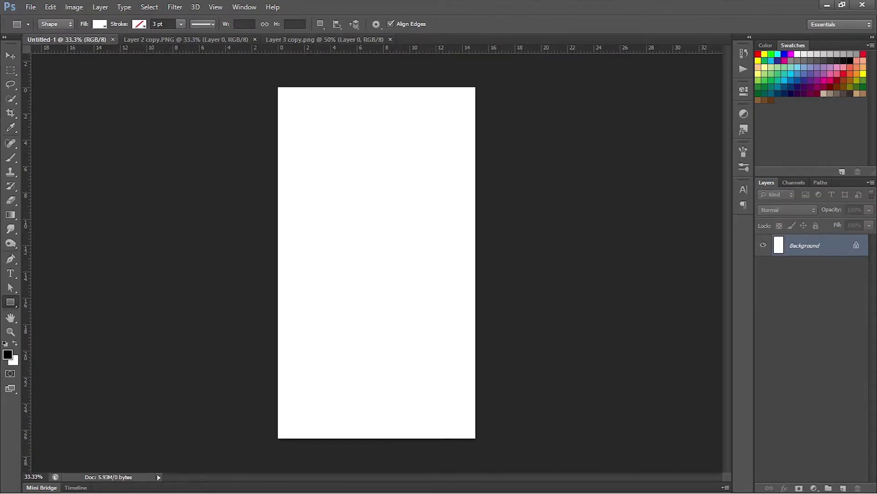
left_click(186, 40)
left_click(315, 40)
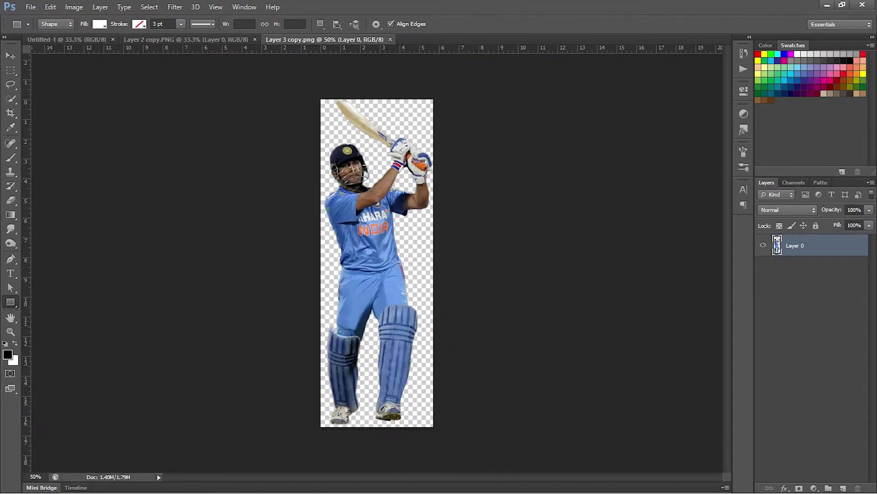
left_click(201, 40)
key("v")
left_click_drag(388, 177, 403, 222)
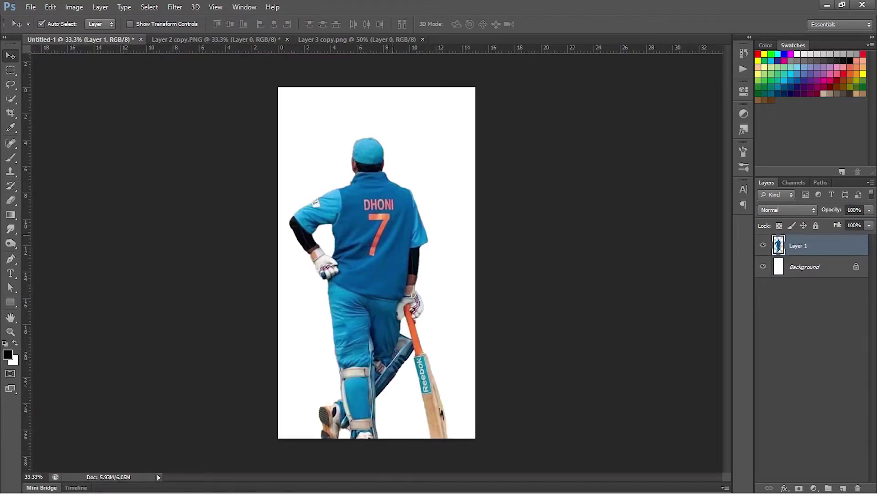
Hide the player layer and draw a thin horizontal rectangle about 12 in wide across the middle of the canvas
scroll(388, 233, "up", 1)
left_click(763, 245)
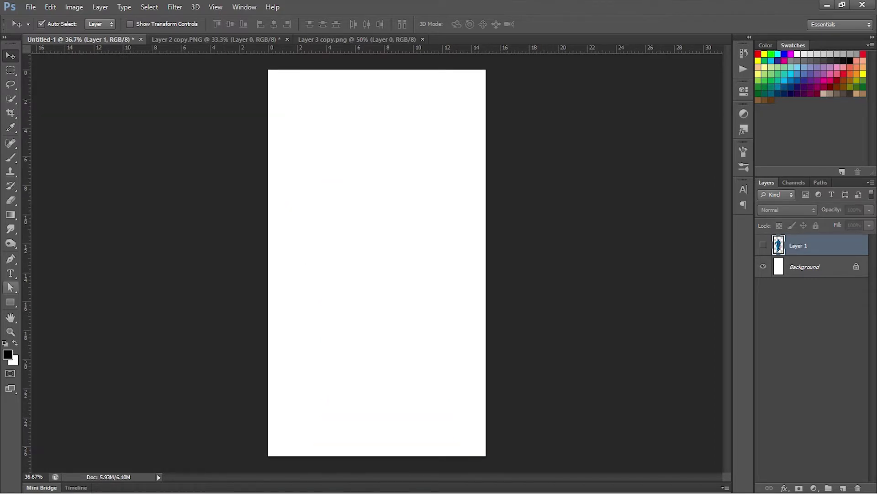
right_click(11, 302)
left_click(62, 301)
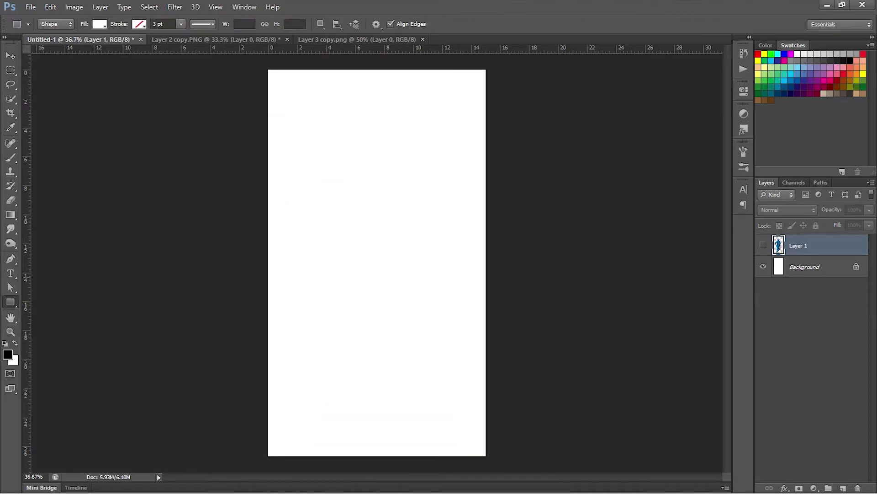
left_click_drag(294, 252, 468, 264)
double_click(779, 245)
left_click(778, 247)
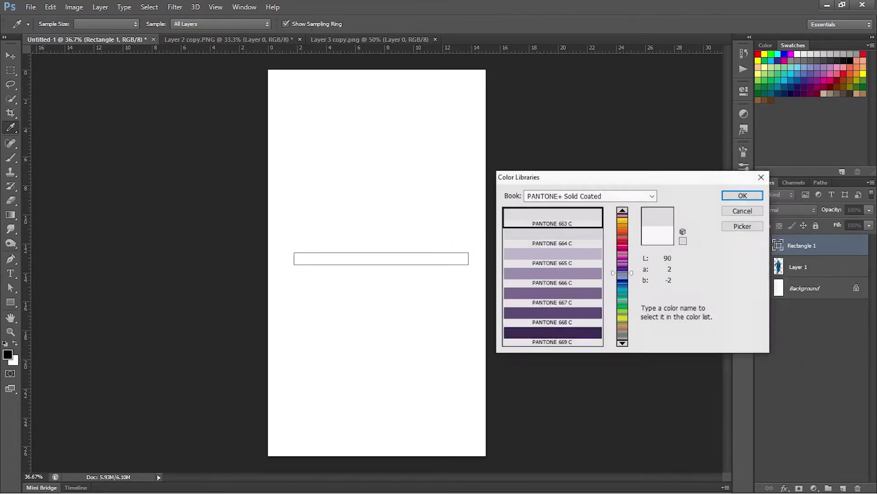
left_click(762, 177)
Set the rectangle's fill colour to dark green 005826
double_click(778, 247)
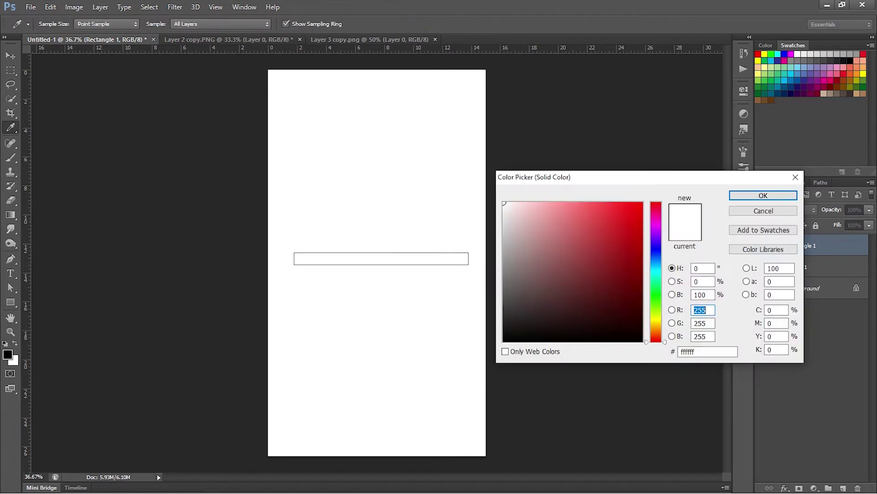
left_click(759, 94)
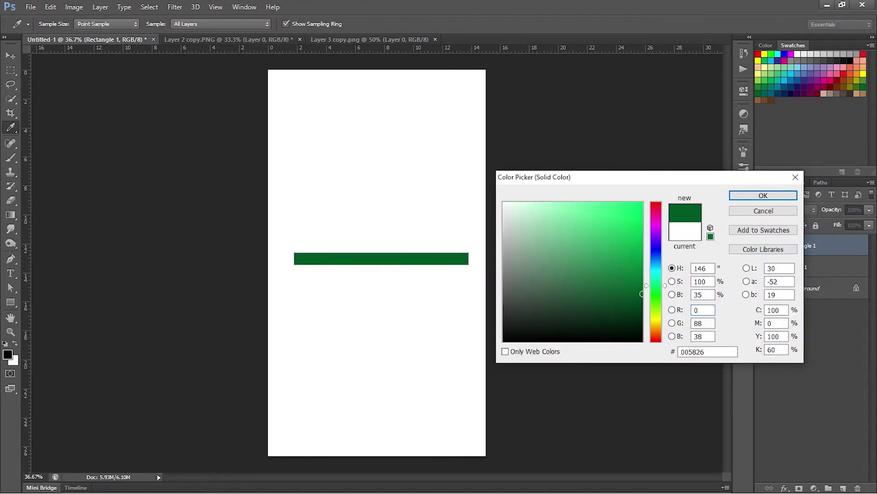
left_click(764, 196)
Duplicate the green bar twice, stacking each copy directly below the previous one and shifted slightly to the left
key("v")
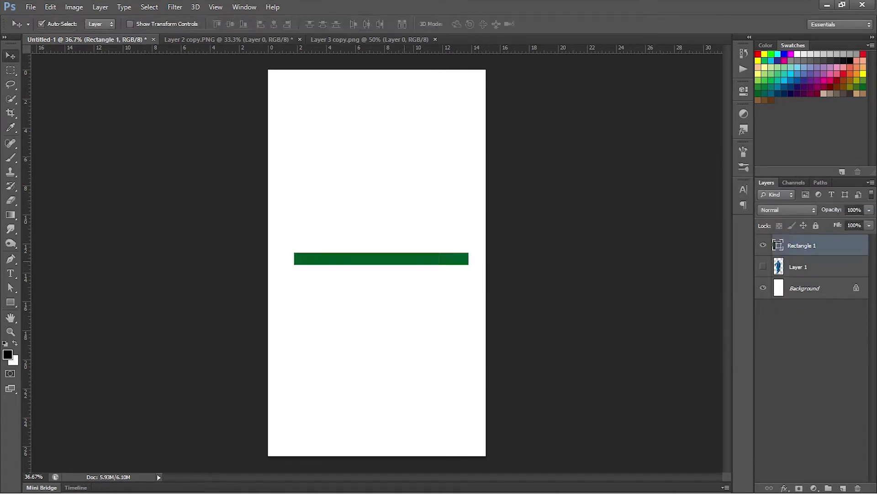
left_click_drag(406, 253, 404, 275)
scroll(458, 309, "up", 5)
key("shift+Left")
key("shift+Left")
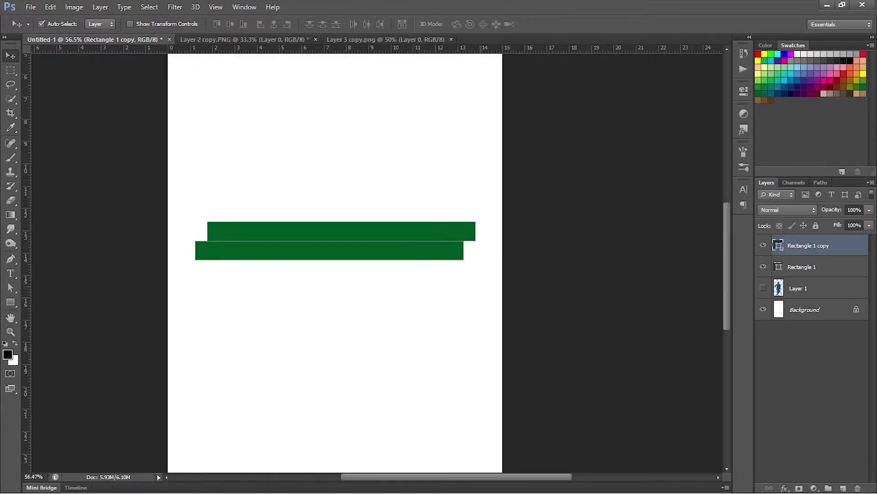
left_click_drag(430, 250, 411, 268)
Recolour the lowest bar to orange-brown a0410d and the middle bar to light grey
double_click(778, 245)
left_click(631, 254)
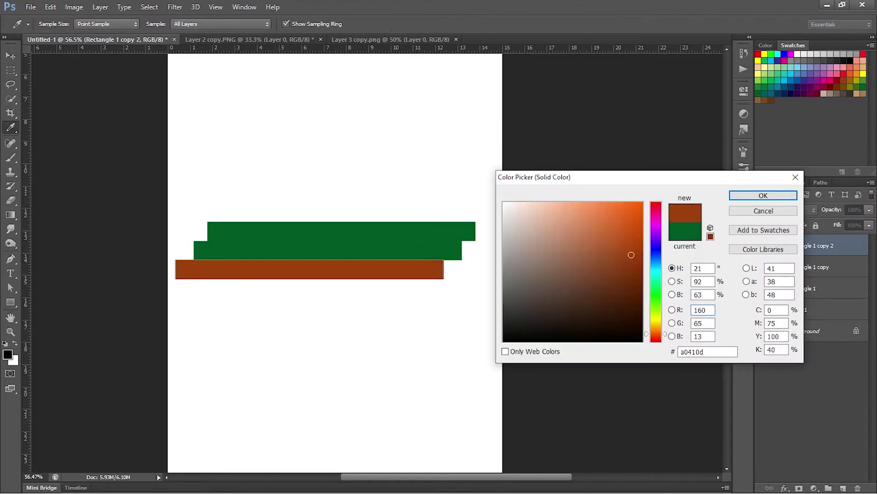
left_click(763, 196)
double_click(778, 267)
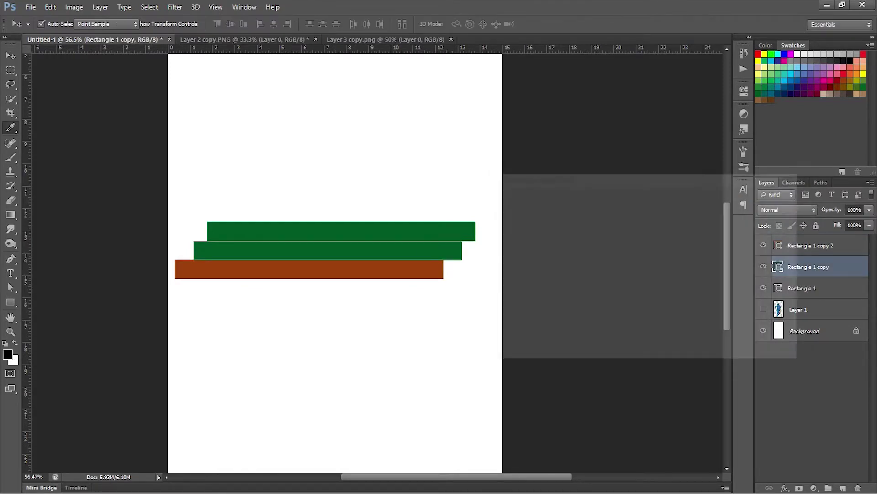
left_click(509, 234)
left_click(764, 195)
left_click(457, 361)
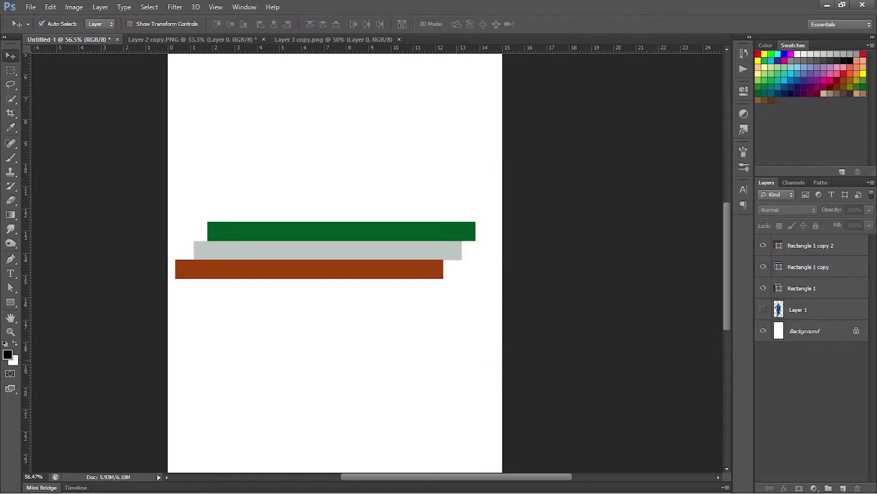
Select all three coloured bars and duplicate them in place
scroll(457, 361, "down", 4)
scroll(491, 290, "up", 2)
left_click(811, 289)
left_click(811, 267, "ctrl")
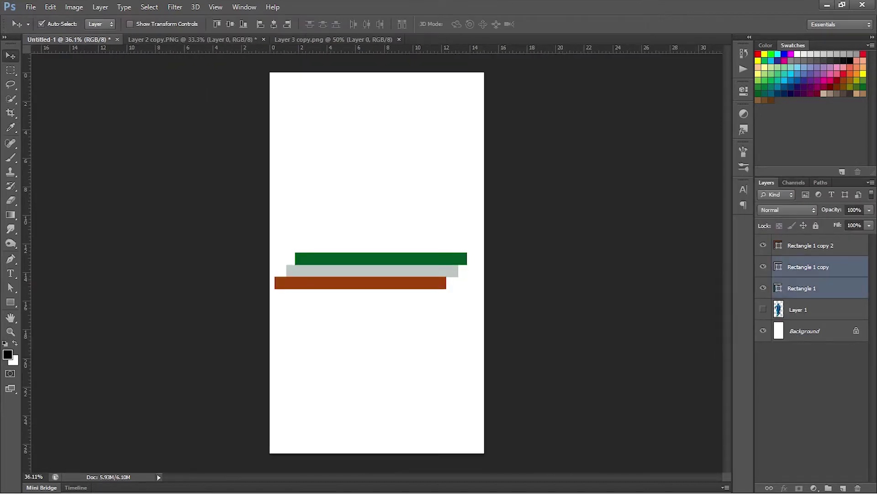
left_click(811, 247, "ctrl")
key("ctrl+j")
Try to rotate and resize the three duplicated bars into a diagonal, and undo the transform
key("ctrl+t")
left_click_drag(508, 319, 535, 257)
left_click_drag(457, 230, 430, 264)
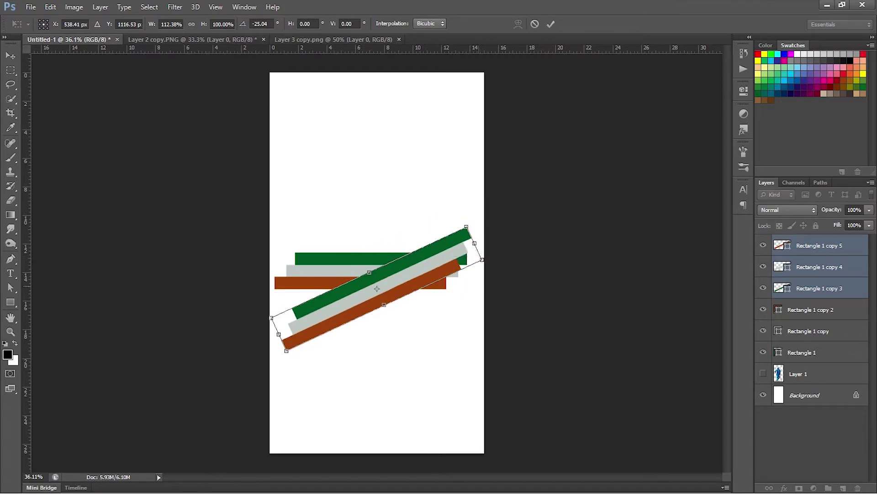
left_click_drag(507, 284, 512, 260)
key("Return")
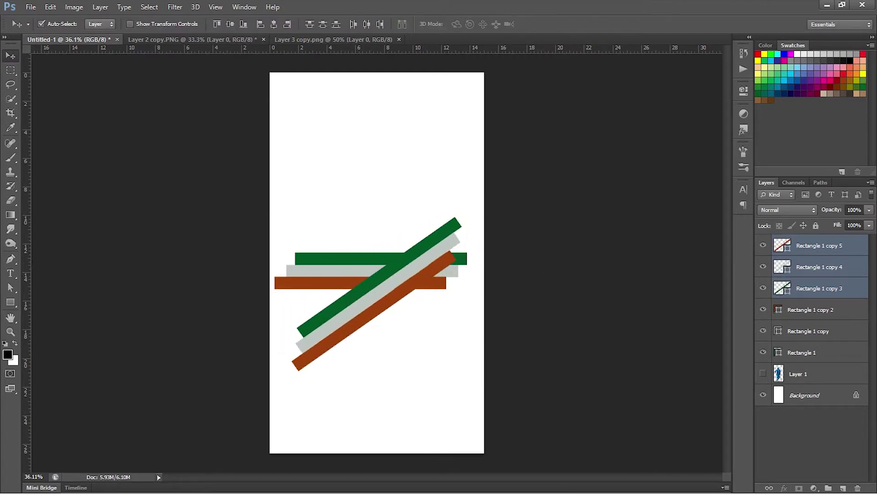
key("ctrl+z")
Group the three original bars and hide that group
left_click(810, 310)
left_click(809, 330, "ctrl")
left_click(802, 352, "ctrl")
key("ctrl+g")
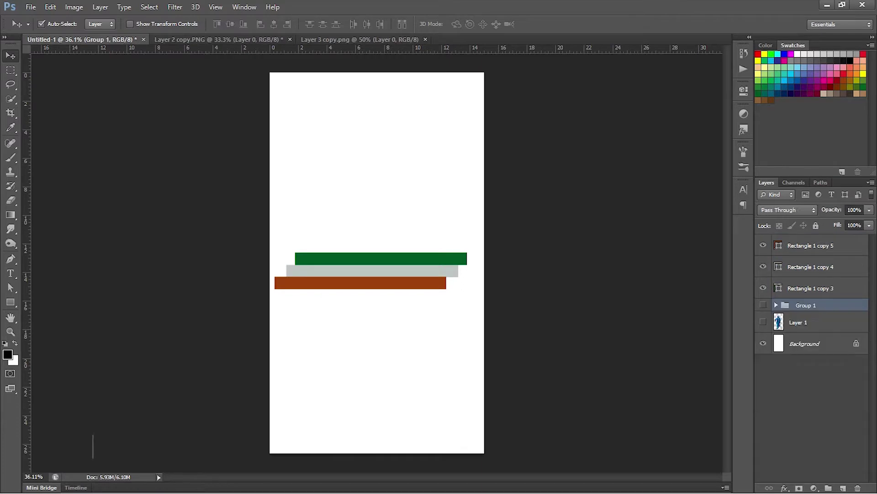
left_click(763, 305)
Group the three duplicated bars, Rectangle 1 copy 3 to copy 5
left_click(811, 267)
left_click(810, 246, "ctrl")
left_click(811, 288, "ctrl")
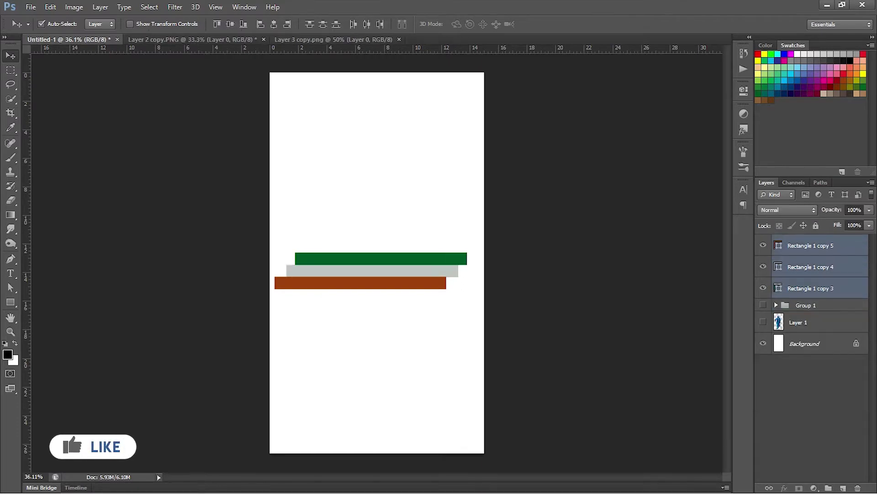
key("ctrl+g")
Transform Group 2: rotate it to -26.13° and scale it to 110.62% width and 92.32% height
key("ctrl+t")
left_click_drag(503, 293, 511, 247)
left_click_drag(364, 251, 365, 254)
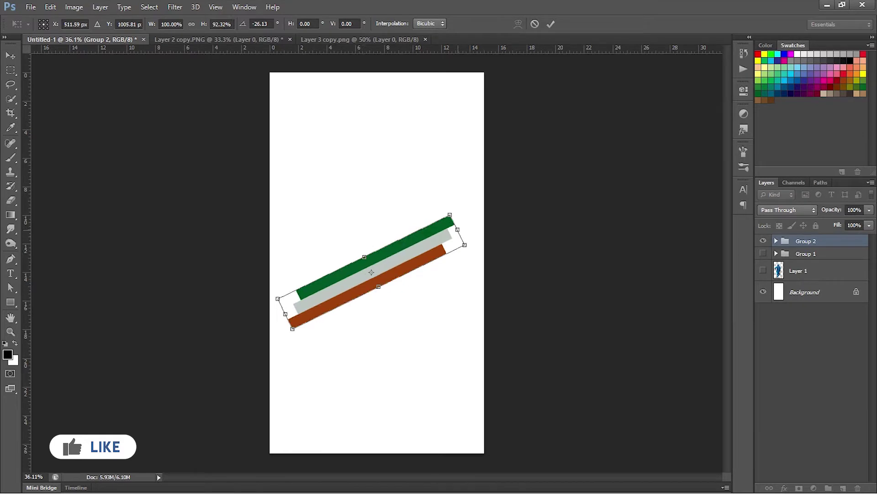
left_click_drag(458, 229, 443, 259)
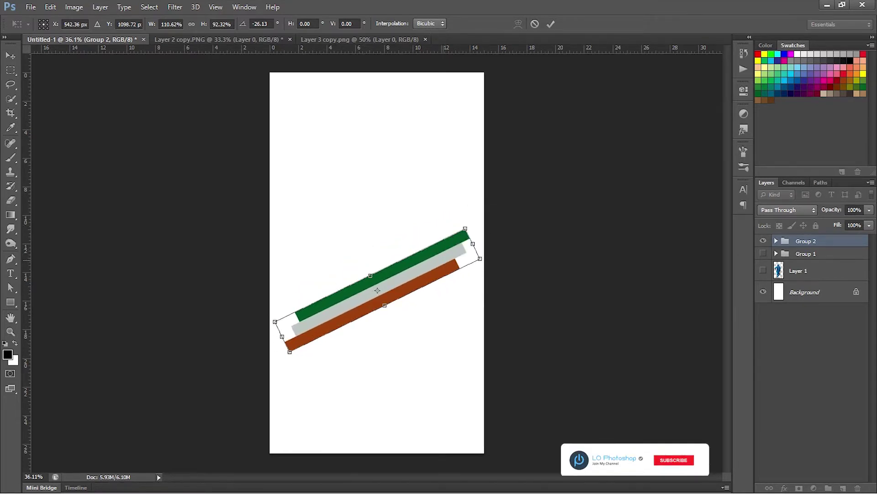
key("Return")
left_click(550, 307)
Show the player layer, rotate Group 2 by another -6.53° and move it down across the player's hips
left_click(763, 271)
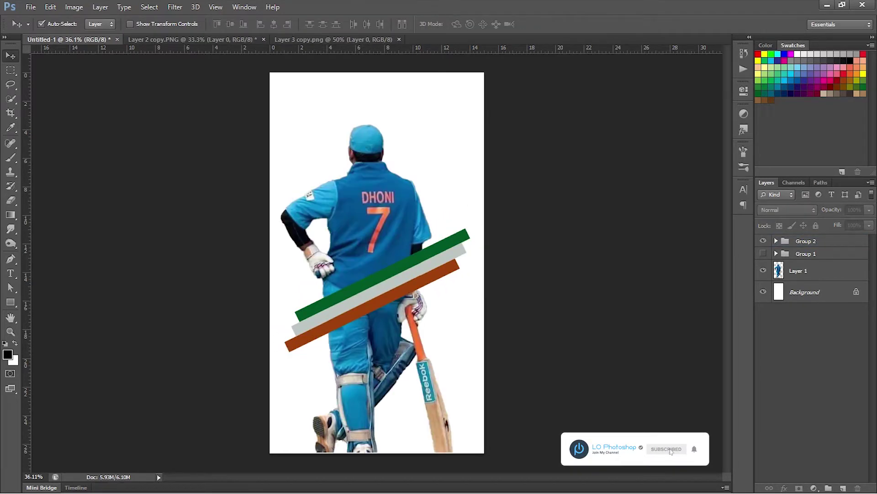
left_click(806, 241)
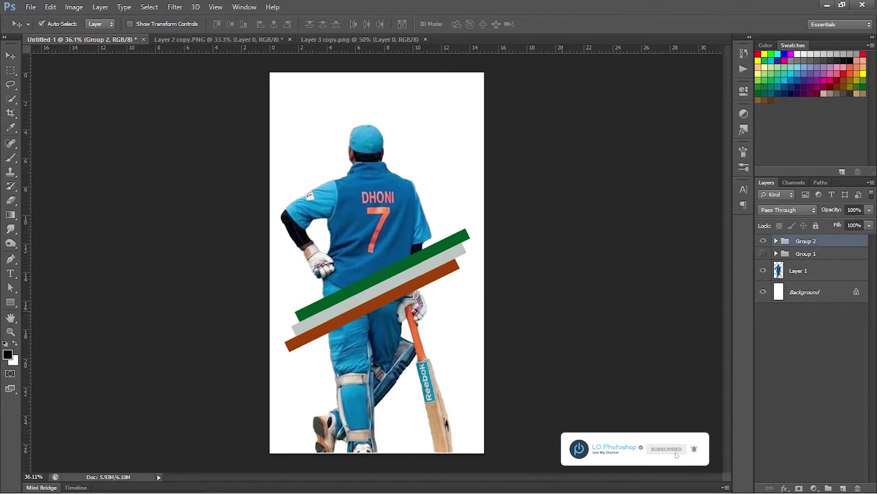
key("ctrl+t")
left_click_drag(531, 319, 532, 301)
left_click_drag(424, 261, 420, 287)
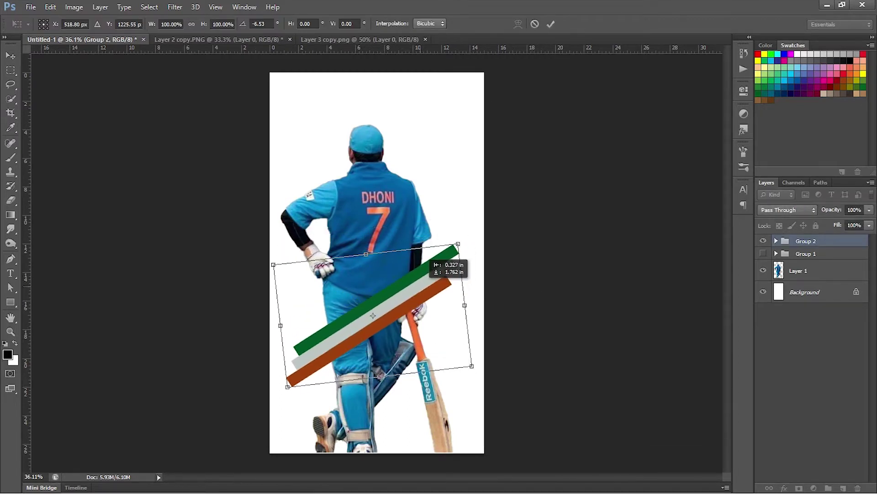
key("Return")
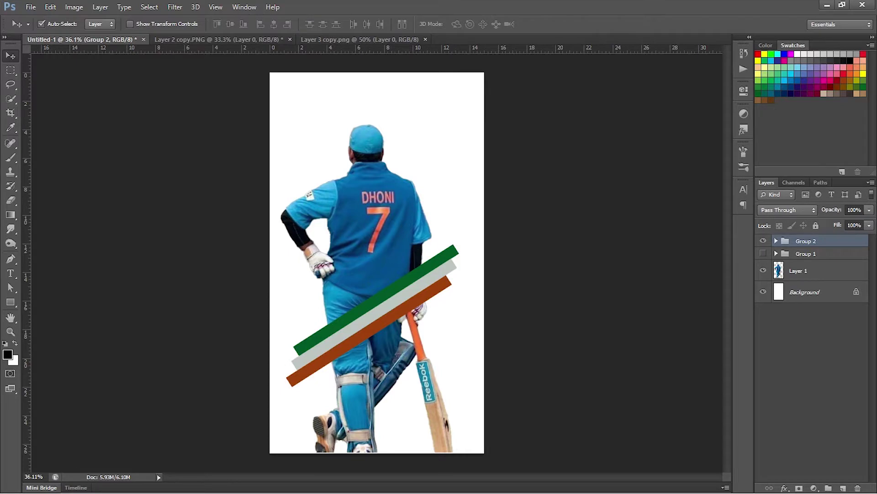
With the player hidden, show Group 1, rotate it to about -33° and thicken it to about 150% height above Group 2
left_click(763, 270)
left_click(762, 254)
left_click(804, 253)
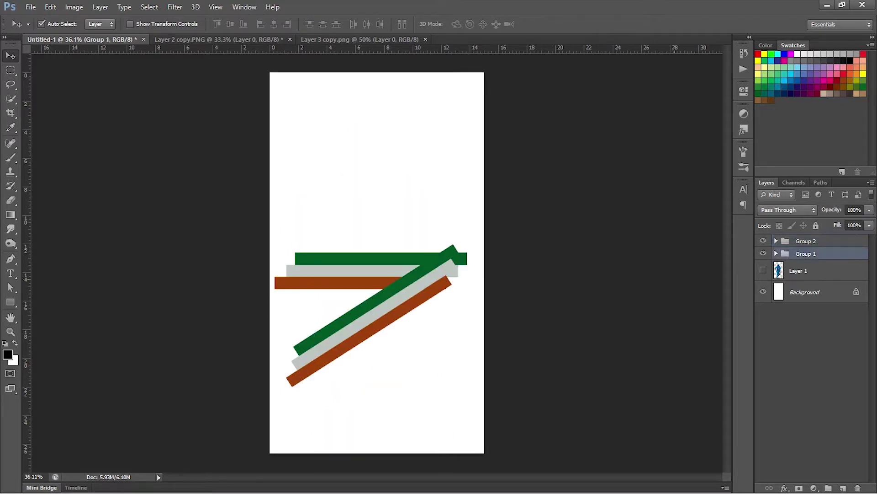
key("ctrl+t")
left_click_drag(475, 293, 474, 244)
left_click_drag(363, 254, 406, 232)
left_click_drag(523, 259, 526, 239)
left_click_drag(448, 197, 428, 218)
left_click_drag(289, 301, 274, 311)
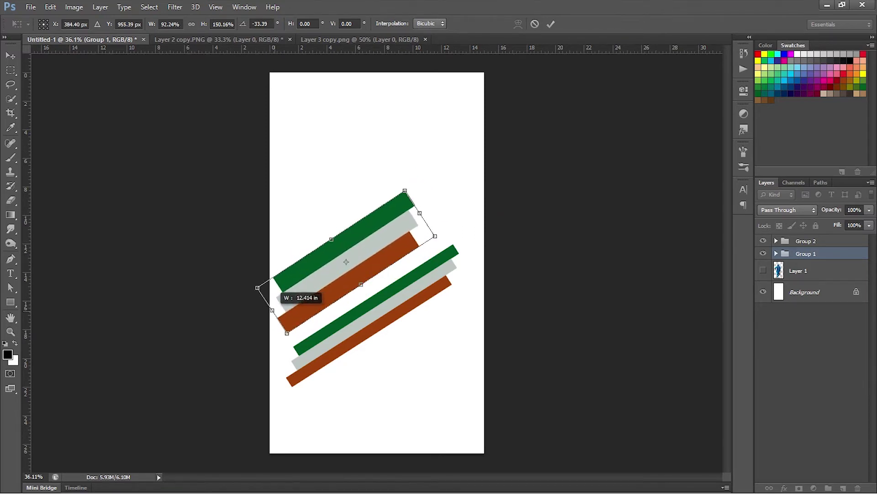
key("Return")
Show the player layer and place it between Group 2 and Group 1 in the layer order
left_click(763, 270)
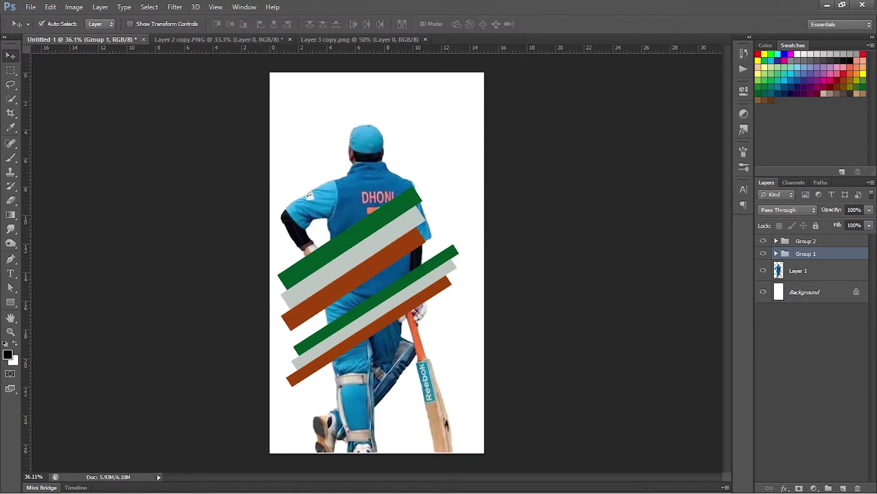
left_click_drag(799, 270, 799, 247)
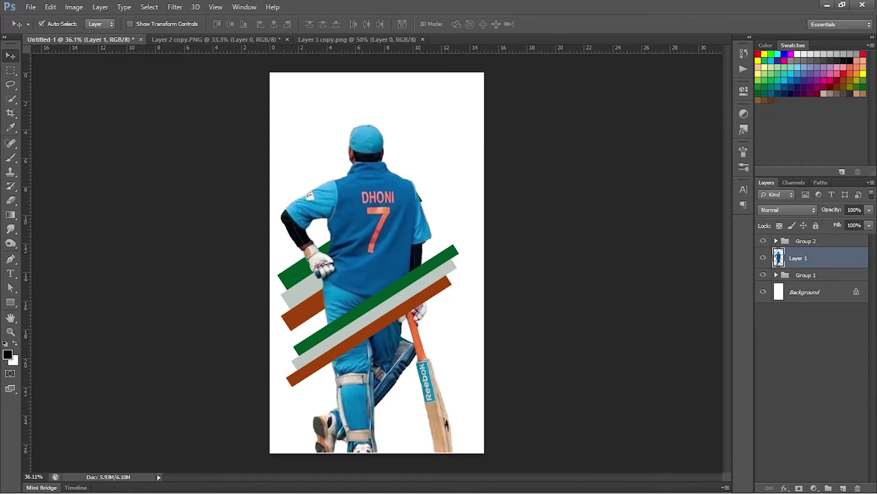
Nudge Group 2 slightly down and to the right over the player
left_click(806, 241)
key("ctrl+t")
key("Return")
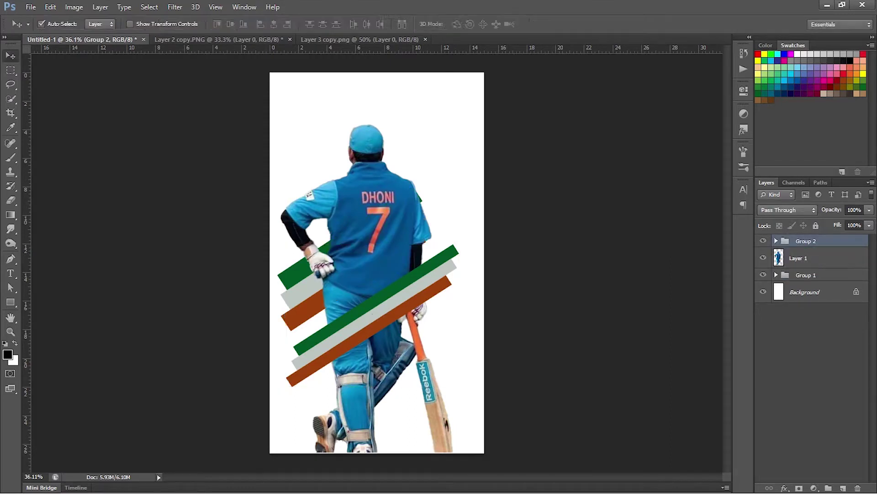
key("ctrl+t")
left_click_drag(414, 308, 419, 311)
key("Return")
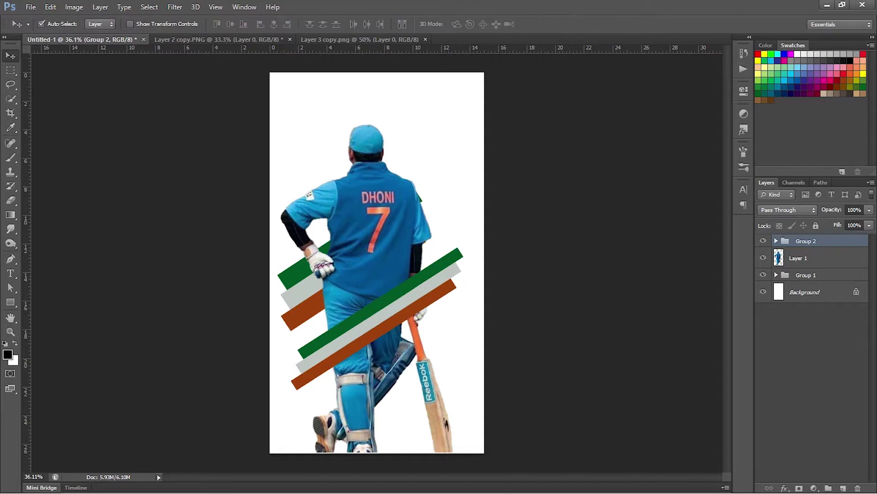
Move both stripe groups and the player layer up together by 50 px, and deselect them
left_click(806, 275, "shift")
key("shift+Up")
key("shift+Up")
key("shift+Up")
key("shift+Up")
key("shift+Up")
left_click(494, 319)
left_click(397, 260)
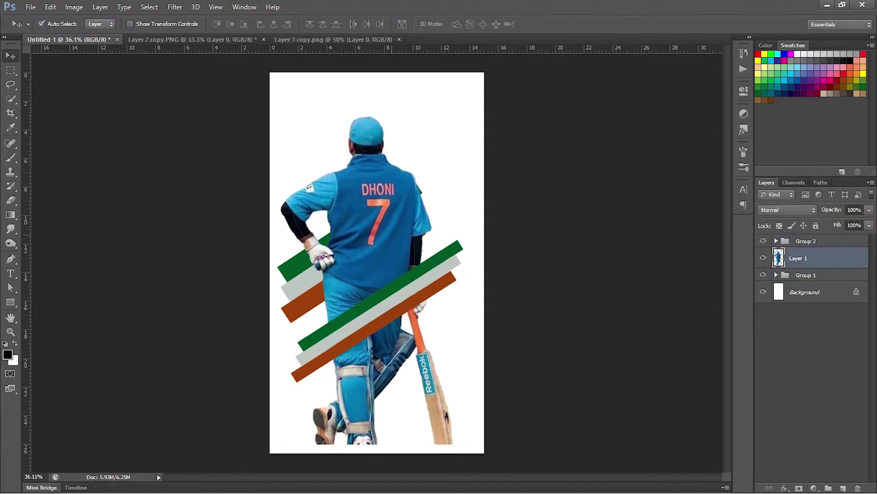
left_click(494, 319)
scroll(493, 319, "down", 1)
scroll(494, 319, "down", 12)
scroll(494, 319, "up", 12)
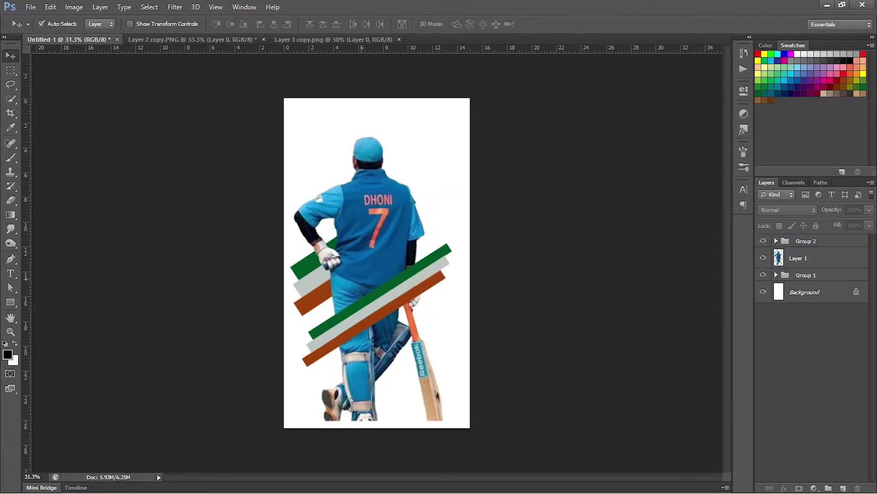
left_click(806, 241)
key("ctrl+t")
key("Escape")
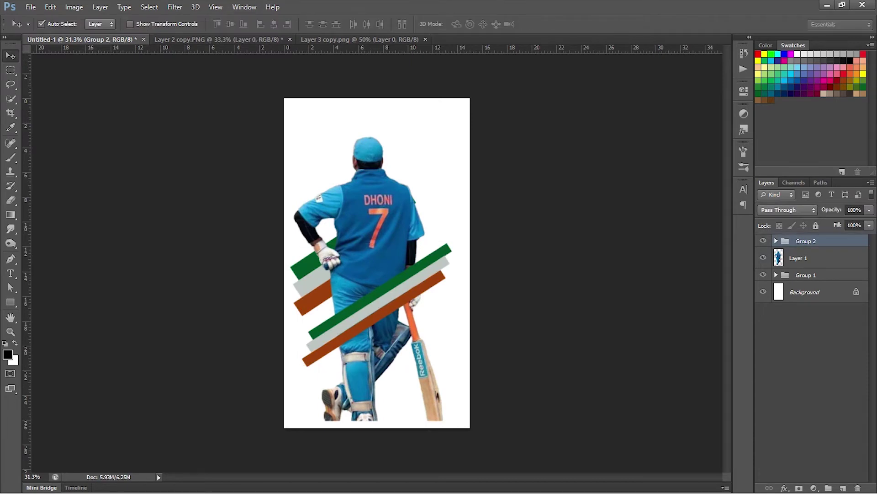
Reduce the height of Group 1 behind the player to 86.41%
left_click(806, 275)
key("ctrl+t")
left_click_drag(355, 190, 356, 207)
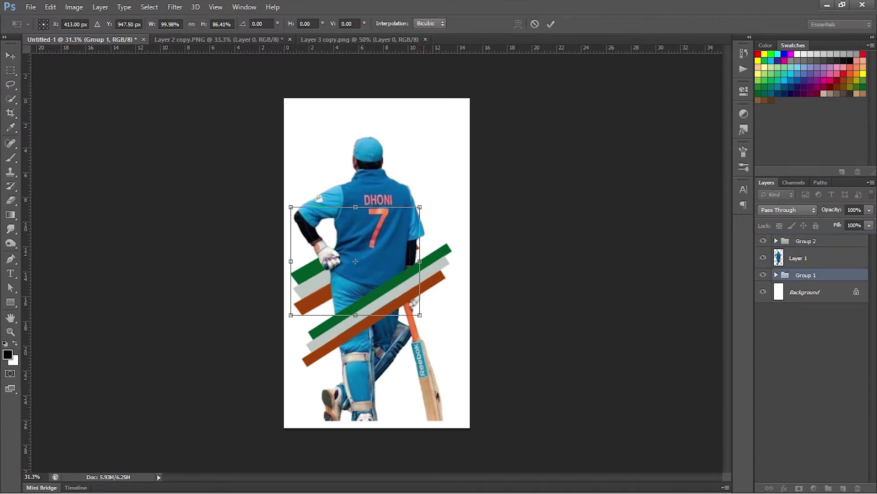
key("Return")
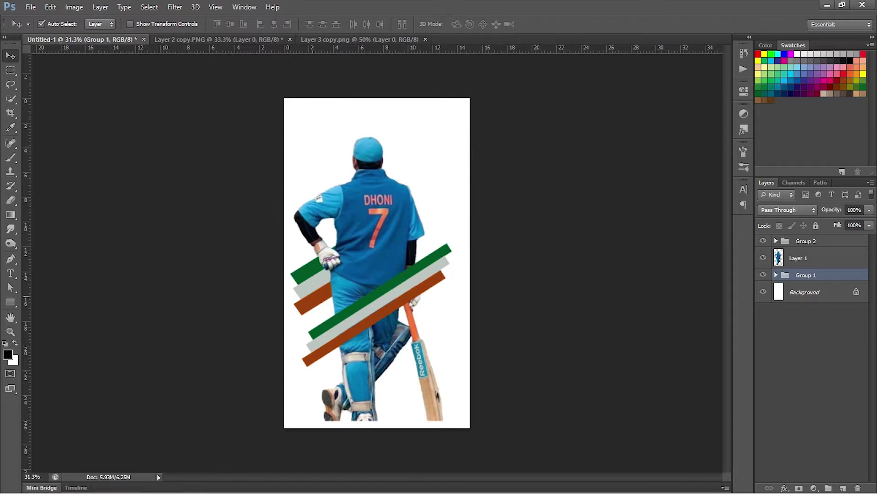
Stretch the orange-brown stripe behind the player slightly down and to the left, and deselect it
left_click(313, 296)
key("ctrl+t")
left_click_drag(294, 315, 290, 319)
key("Return")
left_click(493, 325)
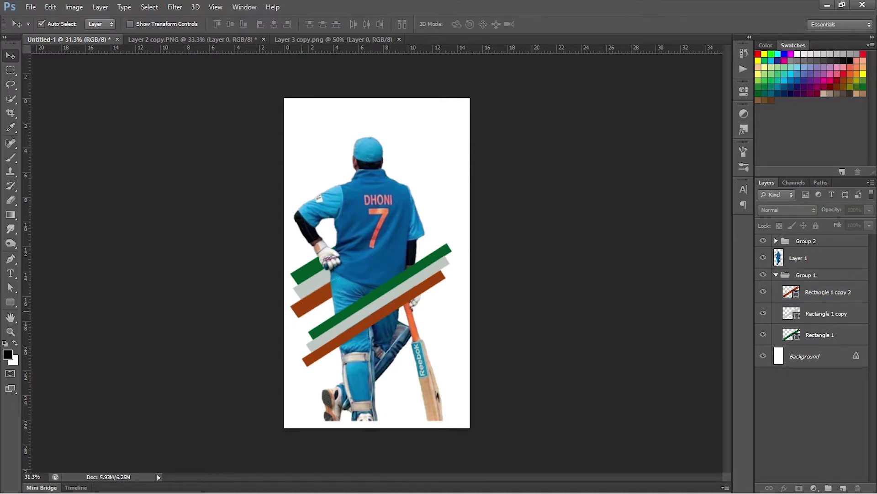
Nudge the orange-brown and grey stripes behind the player slightly down and to the left to even out their staggered ends
left_click_drag(302, 311, 300, 313)
left_click_drag(311, 286, 309, 287)
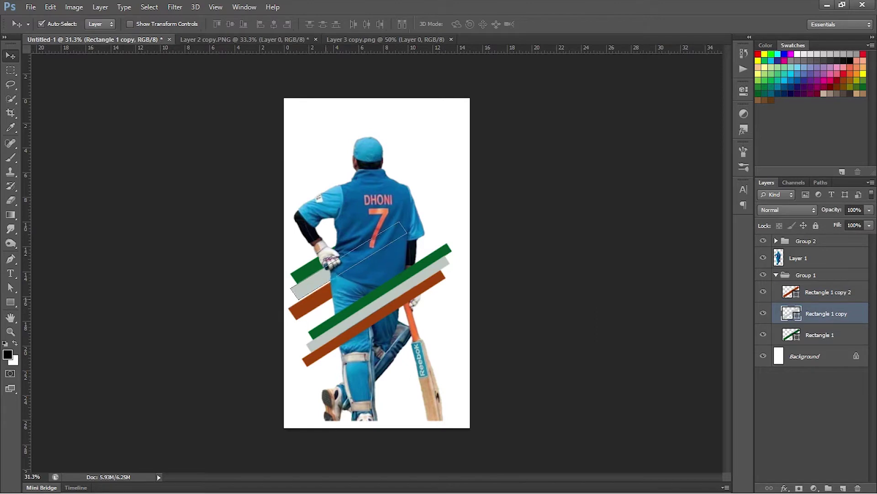
key("Down")
key("Down")
key("Down")
key("Down")
key("Down")
key("Down")
left_click(478, 329)
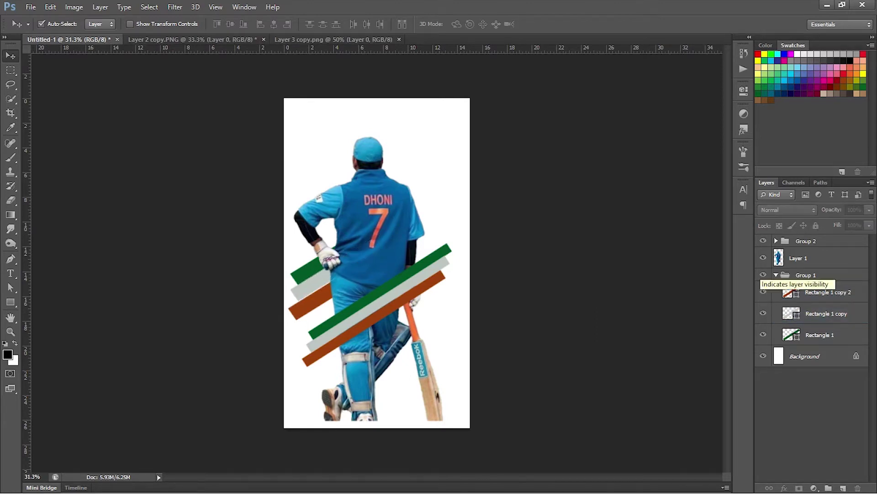
Move both stripe groups and the player layer up together by about 40 px, and collapse Group 1
left_click(818, 259)
key("ctrl+alt+a")
key("shift+Up")
key("shift+Up")
key("shift+Up")
key("shift+Up")
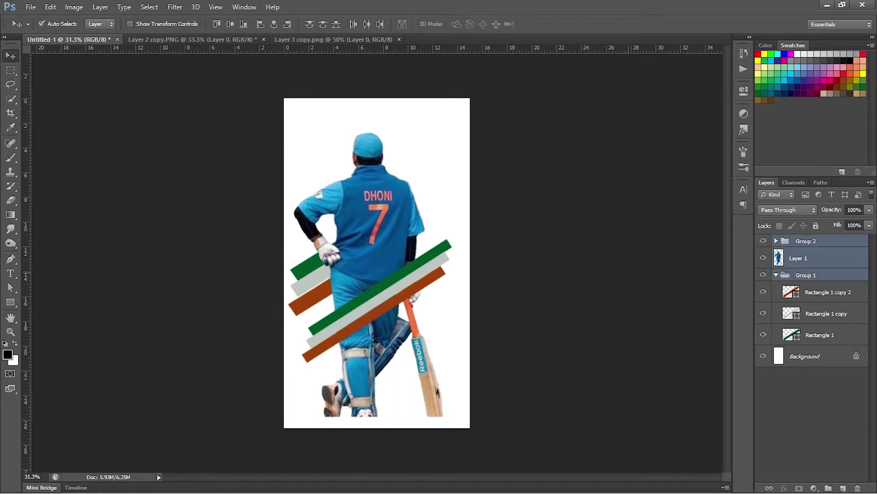
left_click(315, 295)
key("shift+Up")
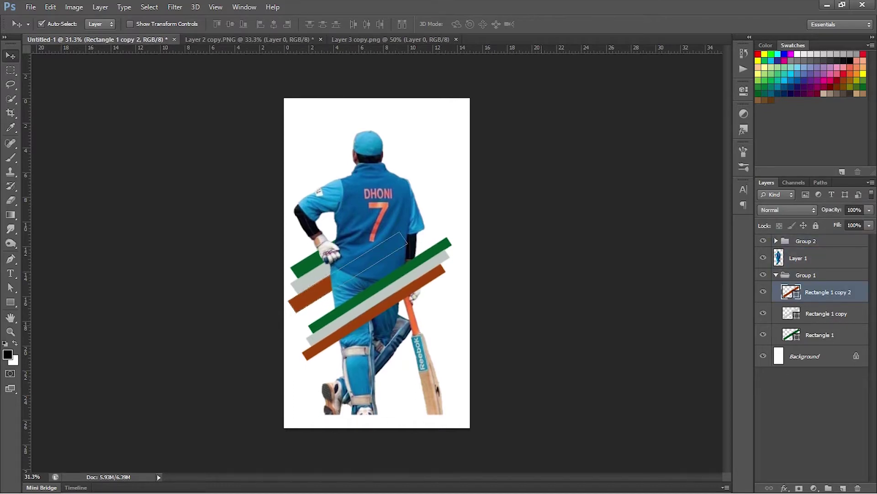
left_click(526, 283)
left_click(776, 275)
left_click(806, 275)
key("ctrl+t")
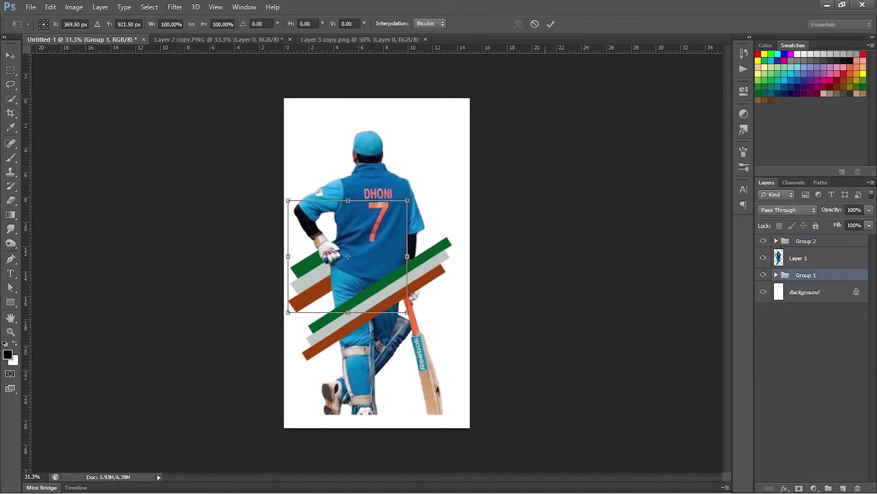
key("Escape")
Rotate Group 2 in front of the player by -1.19° and move it down about 45 px
left_click(807, 241)
key("ctrl+t")
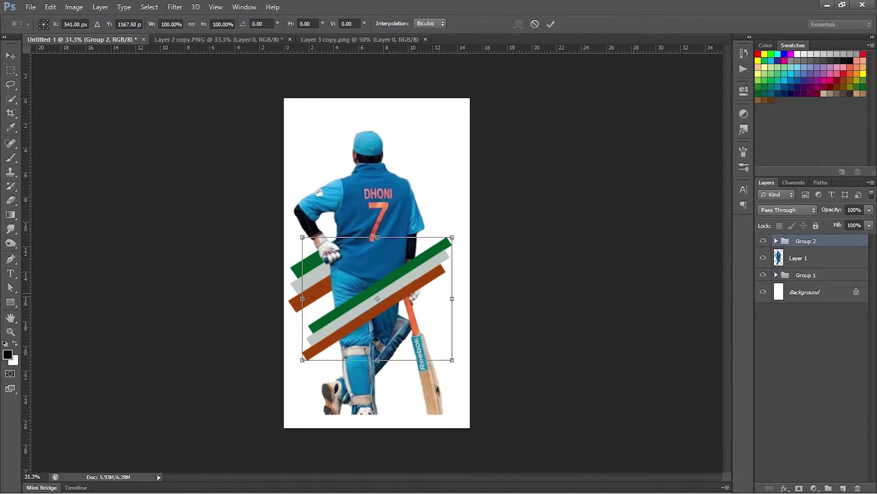
left_click_drag(634, 293, 638, 287)
key("Down")
key("Down")
key("Down")
key("Down")
key("Down")
key("Down")
key("Down")
key("Down")
key("Down")
key("Down")
key("Down")
key("Down")
key("Down")
key("Down")
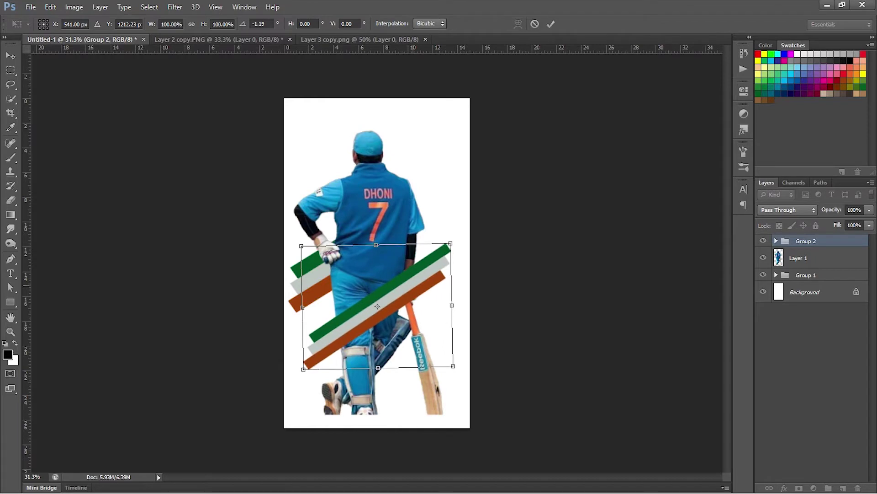
key("Return")
Reduce the height of Group 1 to about 91% and shift it slightly down and to the right behind the player
left_click(806, 276)
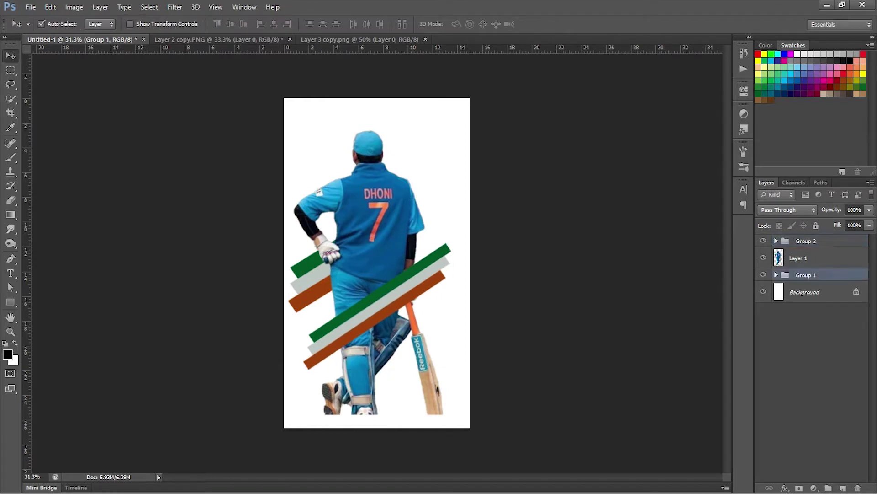
key("ctrl+t")
left_click_drag(359, 273, 355, 281)
left_click_drag(344, 208, 344, 218)
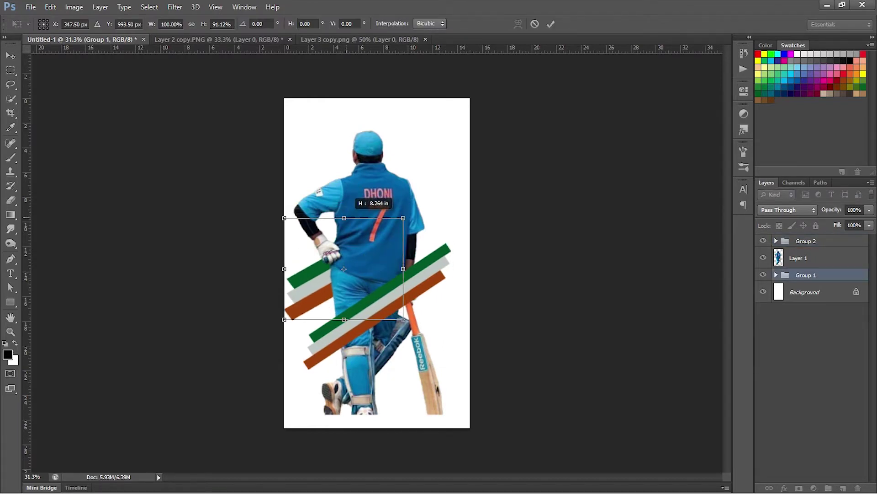
left_click_drag(362, 272, 369, 274)
key("Return")
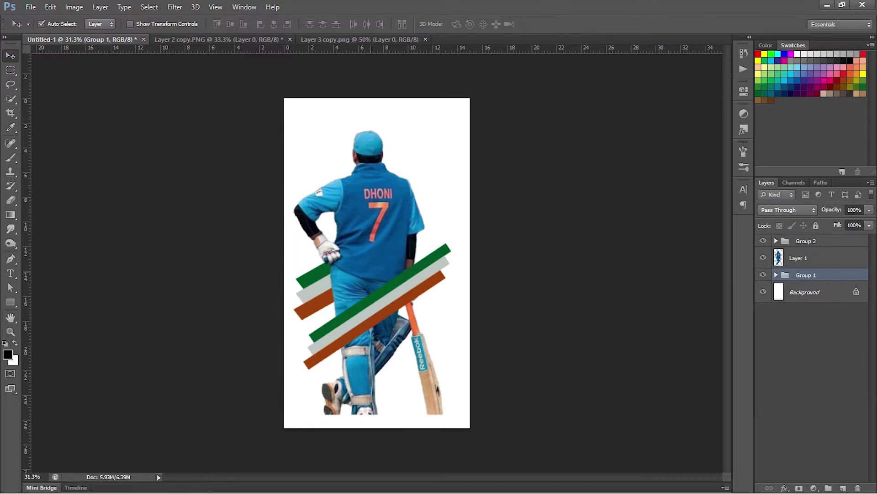
Draw a closed Pen path around the player's upper body, running its lower edge diagonally along the front green stripe
scroll(370, 273, "down", 6)
scroll(370, 273, "up", 6)
scroll(370, 273, "down", 3)
left_click(370, 273)
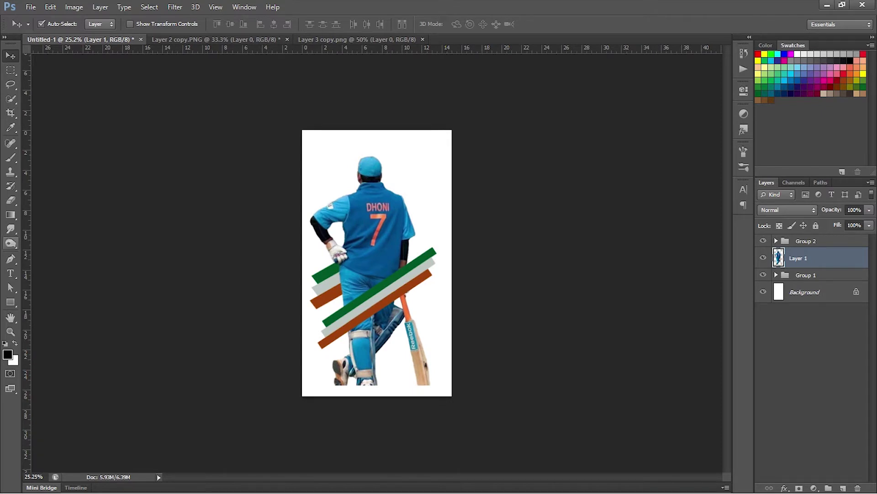
key("p")
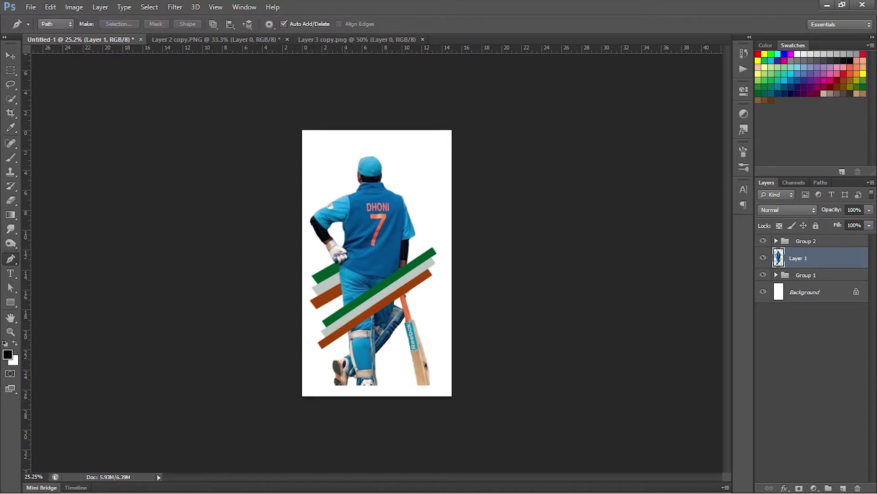
left_click(328, 320)
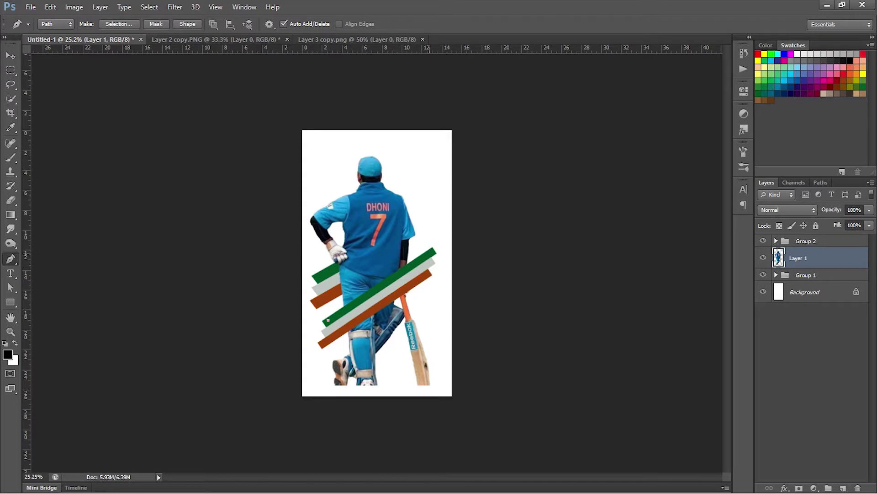
left_click(438, 134)
left_click(357, 109)
left_click(255, 125)
left_click_drag(230, 220, 240, 251)
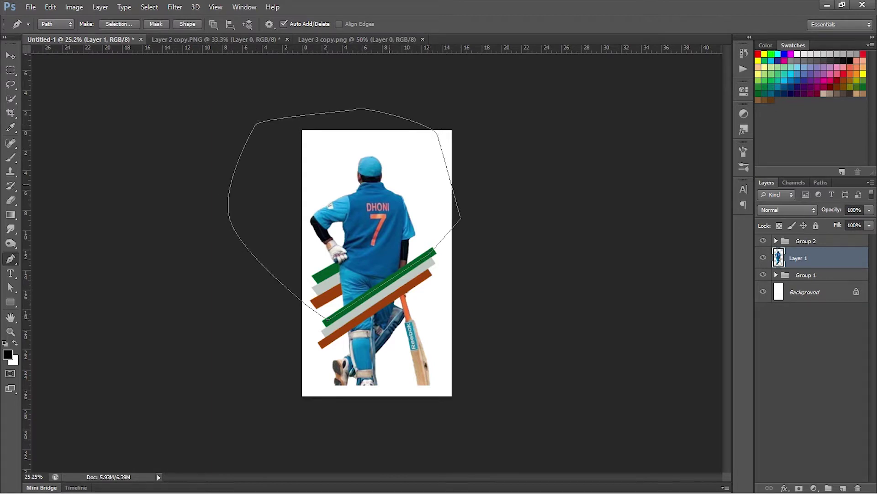
Turn the path into an anti-aliased selection with a 0.5-pixel feather and mask Layer 1 with it to hide the legs and bat
right_click(388, 184)
left_click(411, 236)
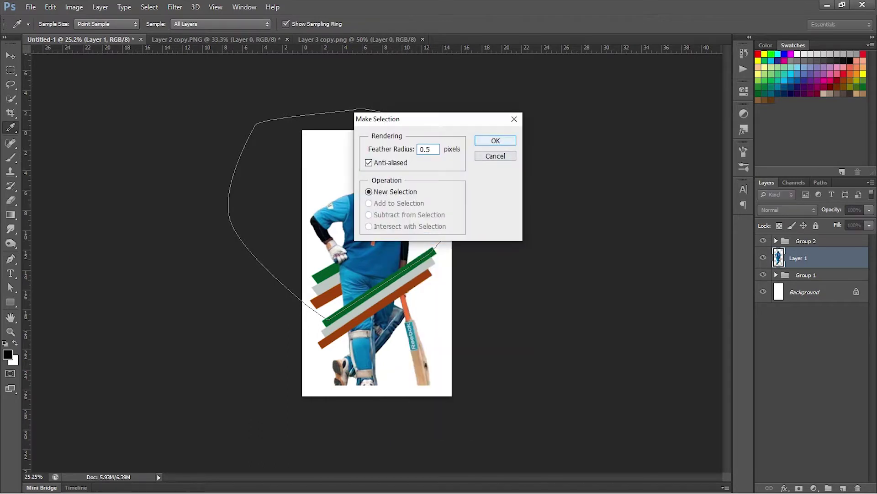
key("Return")
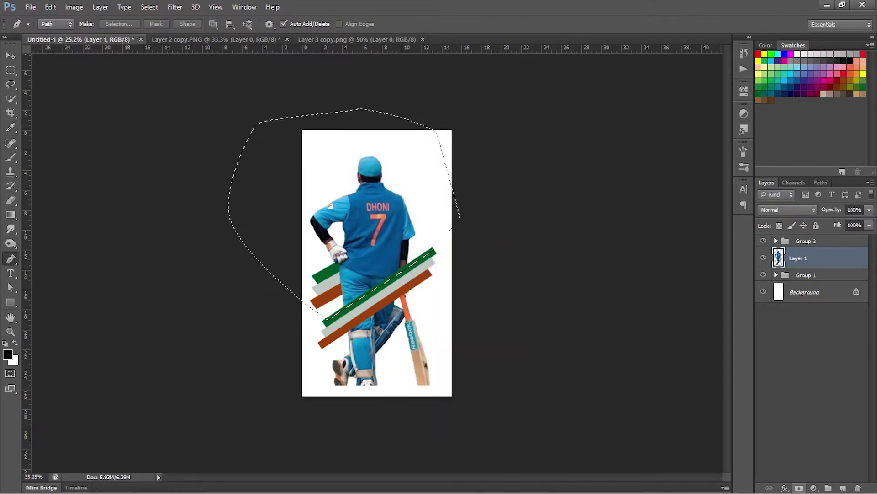
left_click(799, 487)
key("ctrl+minus")
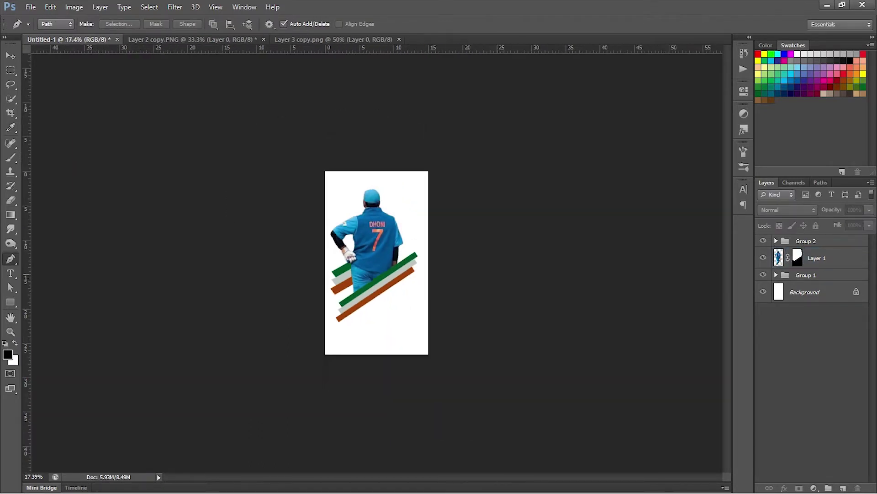
key("ctrl+0")
key("v")
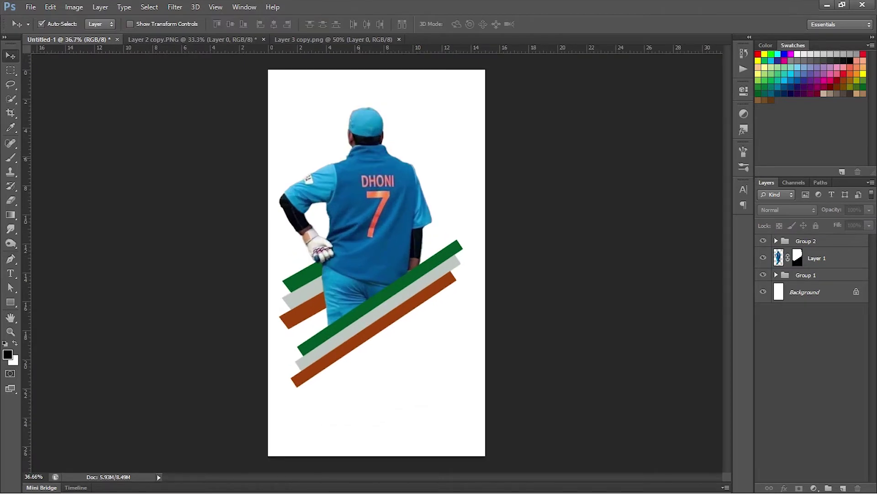
Convert the masked player layer, Layer 1, to a smart object
left_click(774, 265)
right_click(774, 265)
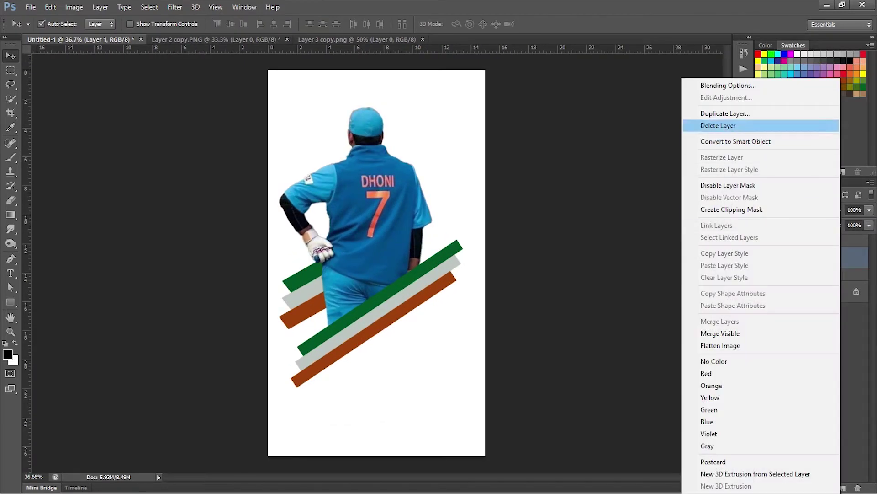
left_click(736, 142)
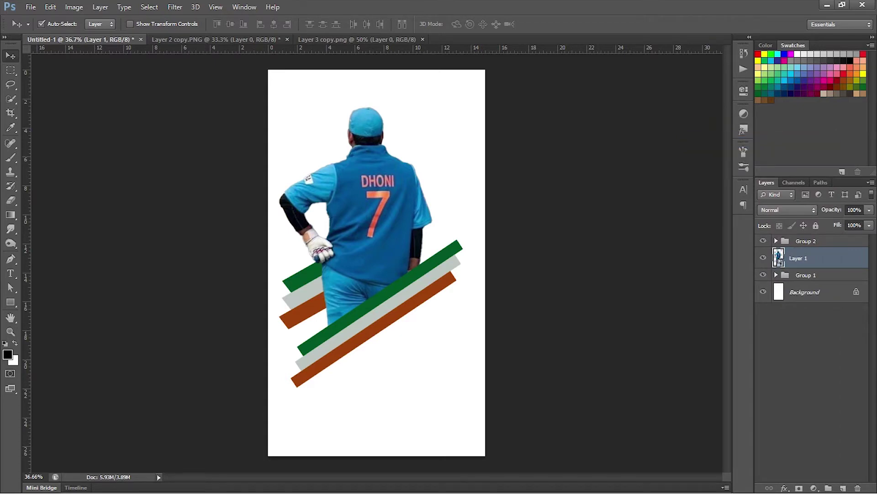
right_click(803, 258)
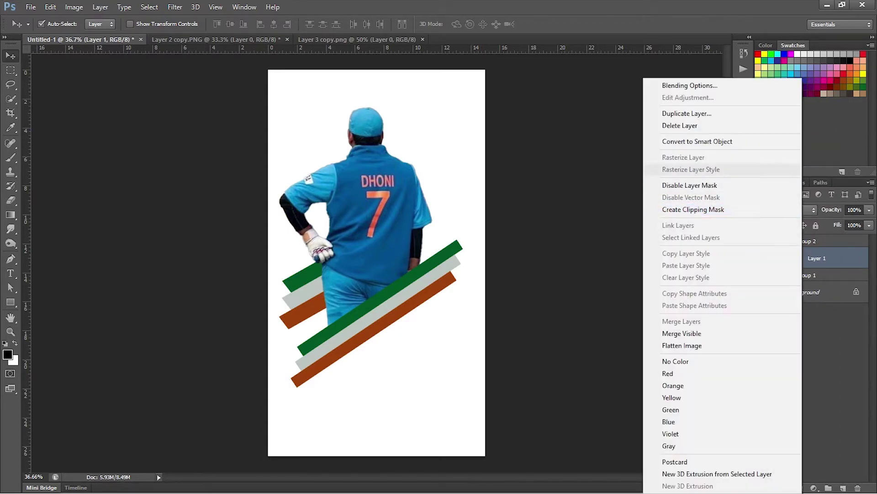
left_click(732, 142)
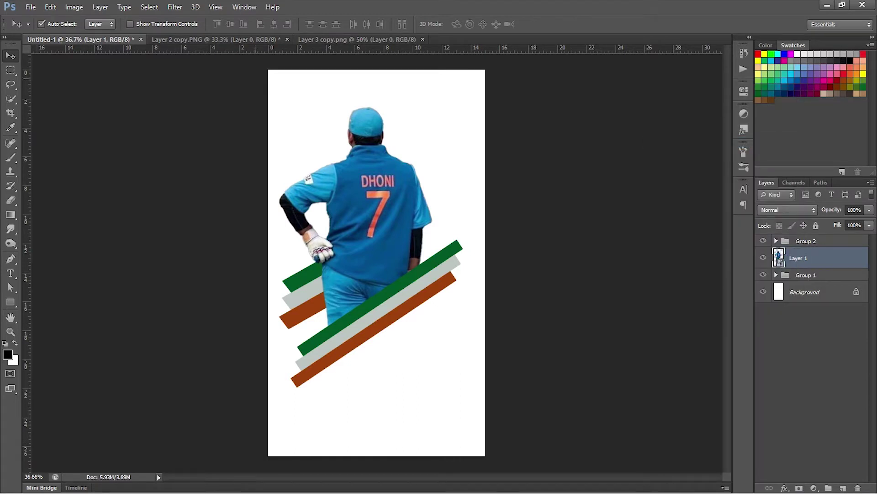
Apply an Oil Paint filter to Layer 1 with Stylization 4, Cleanliness 2.3, Scale 0.8, Bristle Detail 10, Angular Direction 300 and Shine 0
left_click(175, 7)
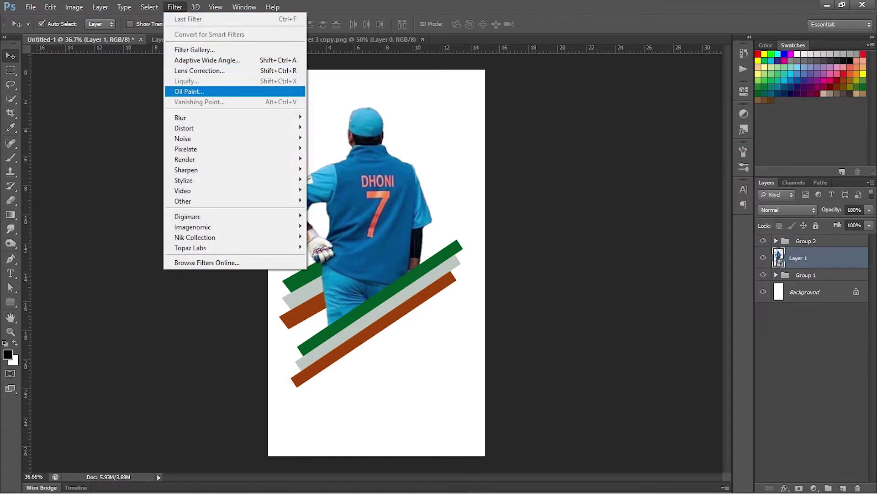
left_click(189, 91)
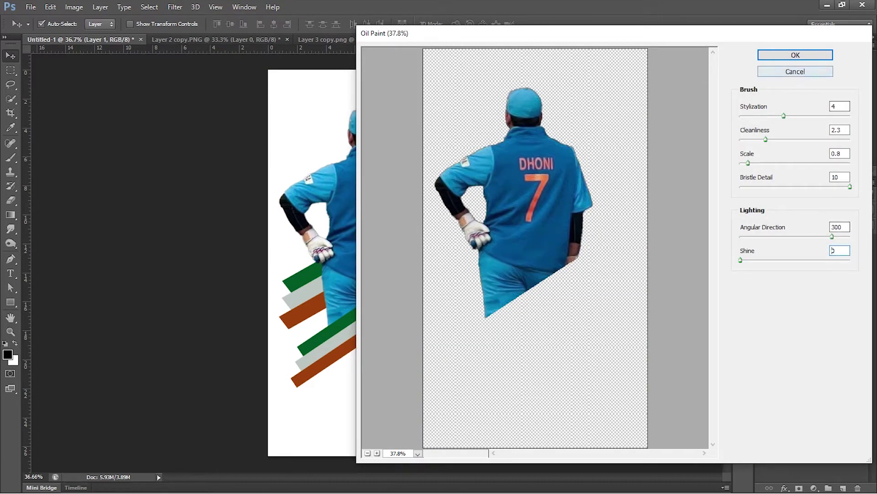
left_click(795, 55)
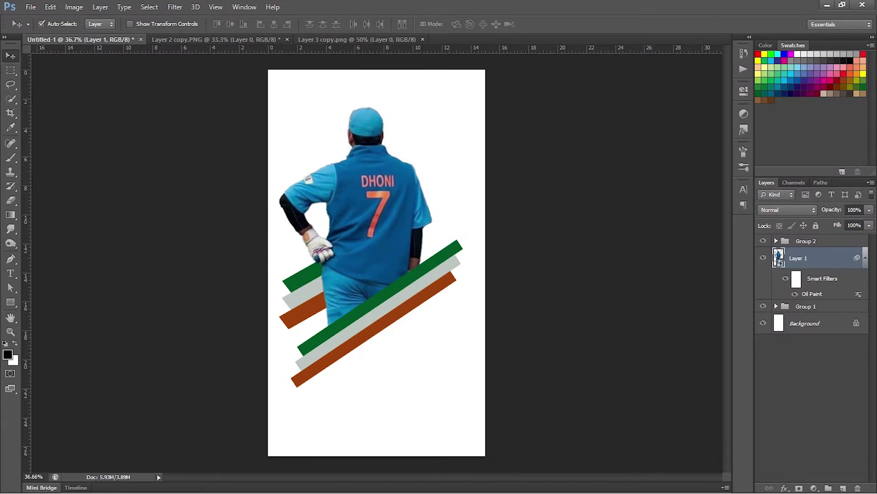
left_click(865, 258)
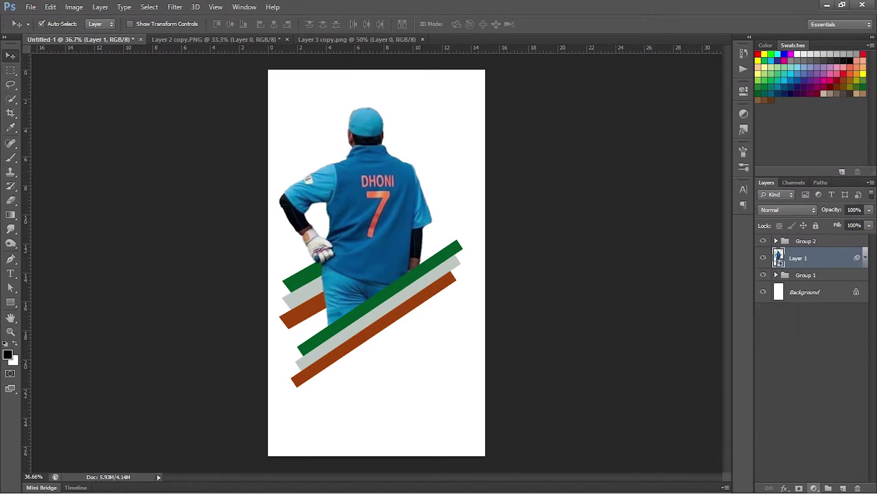
Add a Levels adjustment clipped to Layer 1 and brighten the player by setting the white input level to 201
left_click(813, 488)
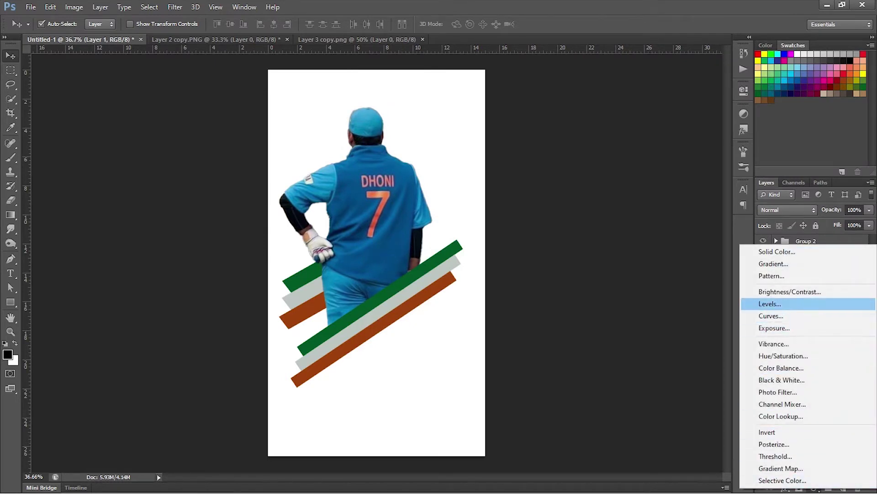
left_click(770, 304)
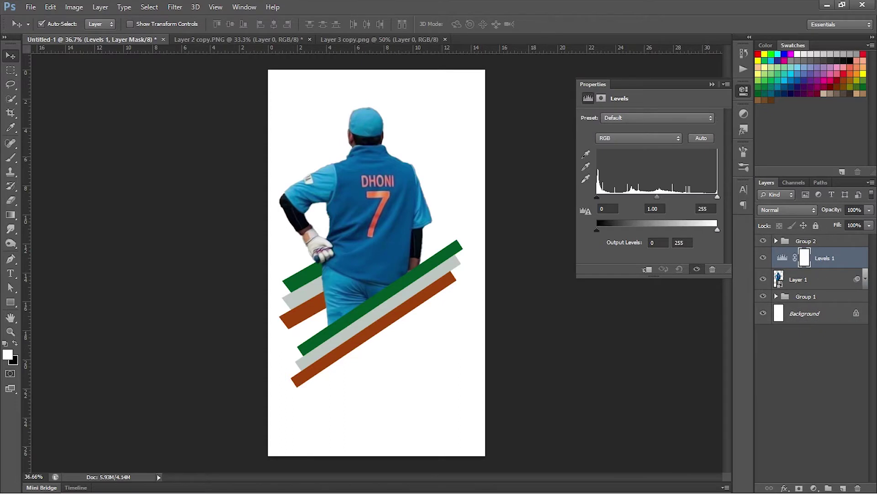
left_click(648, 269)
left_click_drag(717, 197, 696, 196)
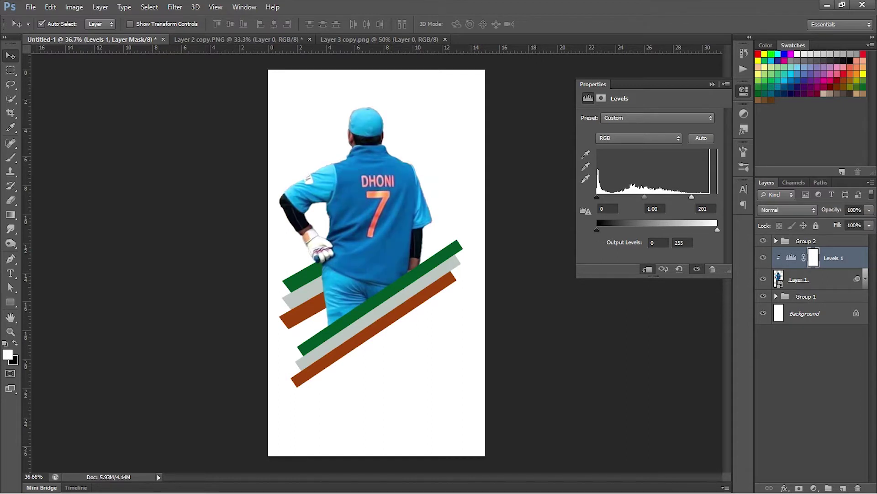
left_click(743, 91)
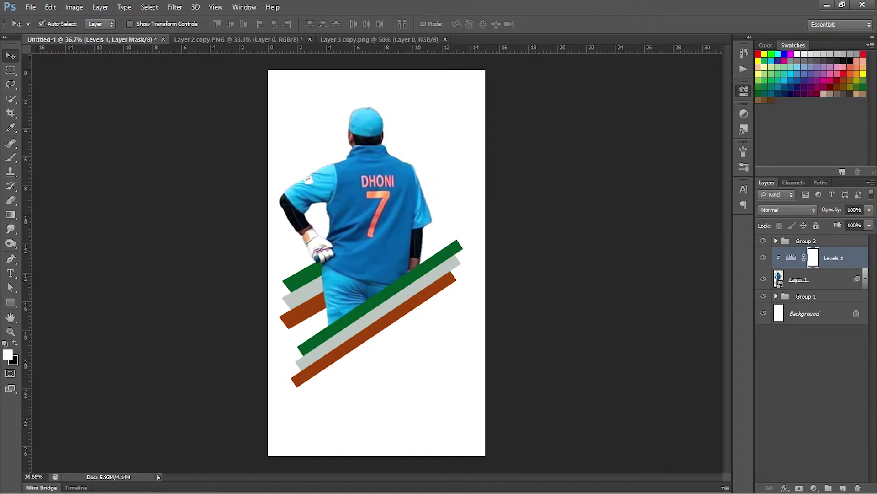
left_click(474, 351)
Close the Layer 2 copy.PNG document without saving its changes
scroll(474, 351, "down", 2)
scroll(474, 351, "up", 2)
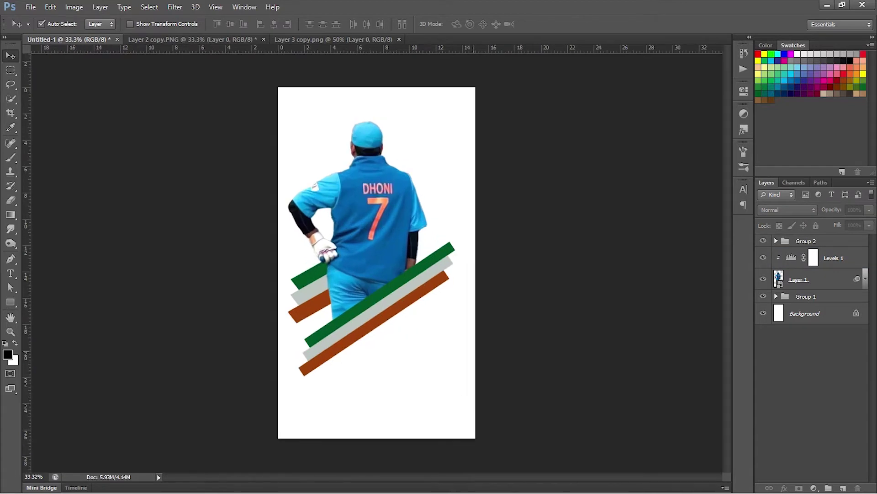
scroll(376, 262, "down", 1)
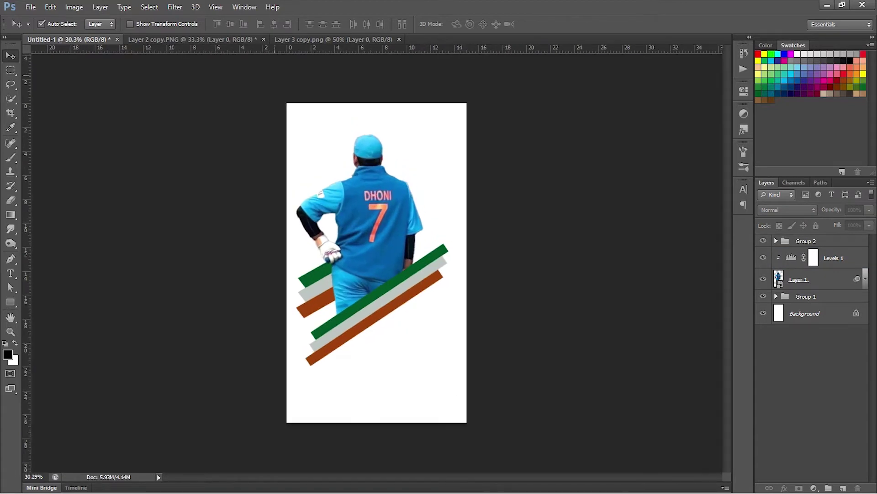
key("ctrl+Tab")
left_click(263, 39)
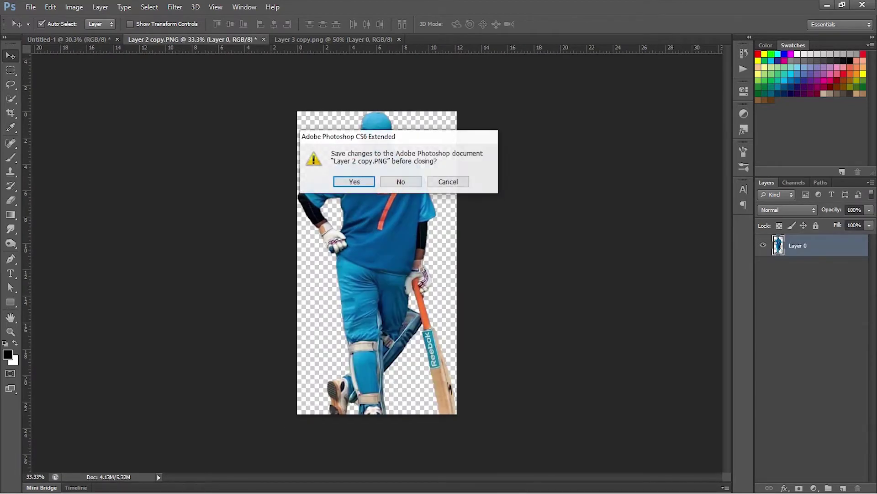
key("n")
Bring the batting player cutout from Layer 3 copy.png into the poster and place it over the right end of the front stripes
left_click(187, 39)
left_click_drag(345, 199, 87, 40)
left_click_drag(432, 332, 434, 254)
key("shift+Up")
key("shift+Up")
key("shift+Up")
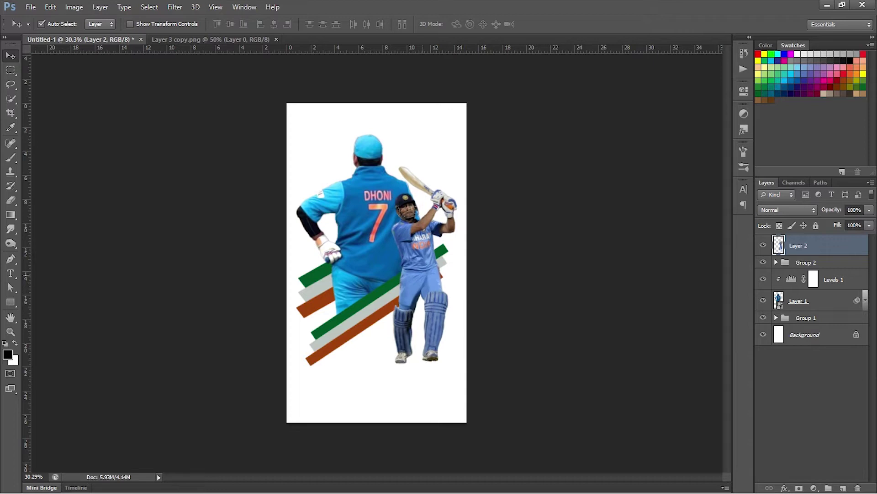
Nudge the batting player slightly left and up over the front stripes, and close the Layer 3 copy.png document
key("shift+Left")
key("Up")
key("Up")
key("Up")
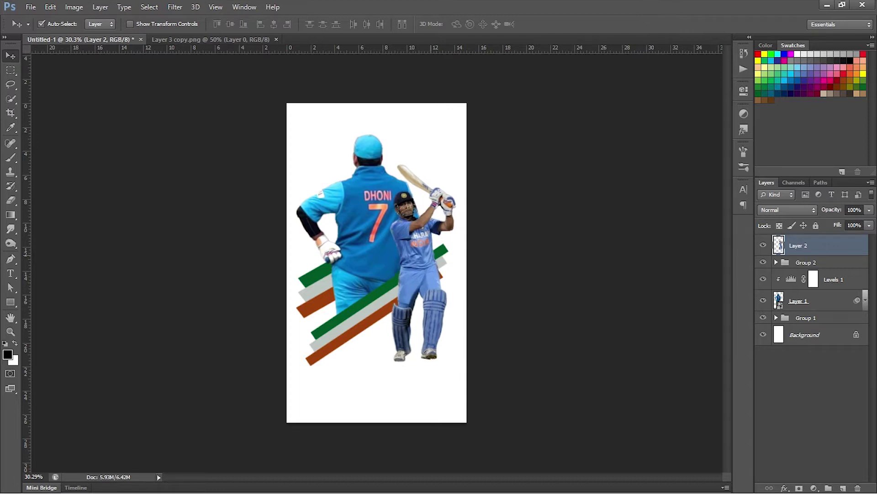
key("shift+Left")
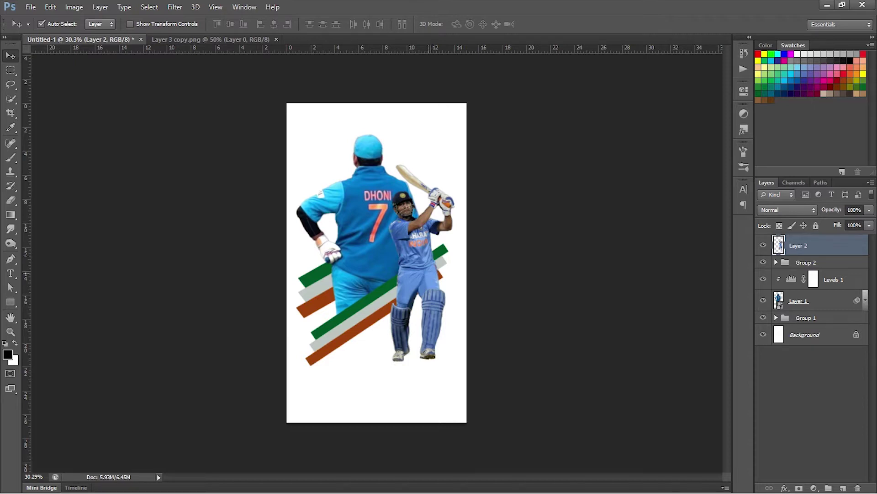
key("shift+Up")
key("shift+Up")
key("shift+Up")
key("shift+Up")
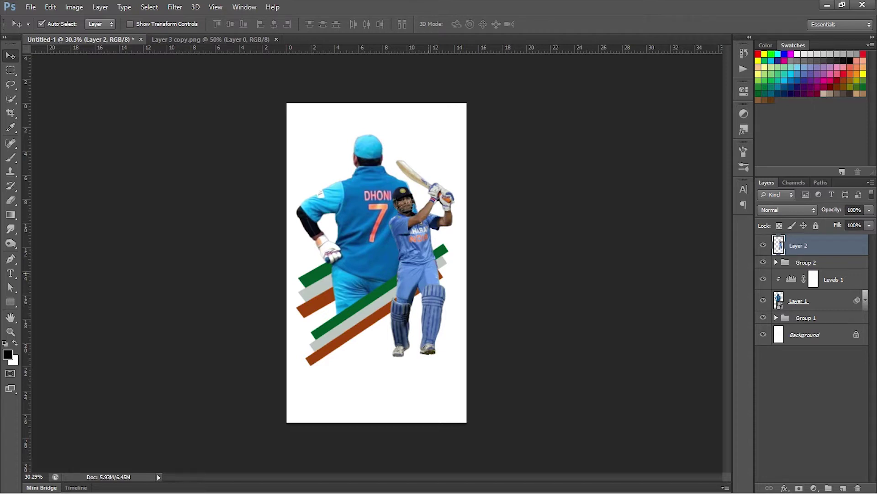
left_click_drag(429, 274, 430, 273)
left_click(551, 296)
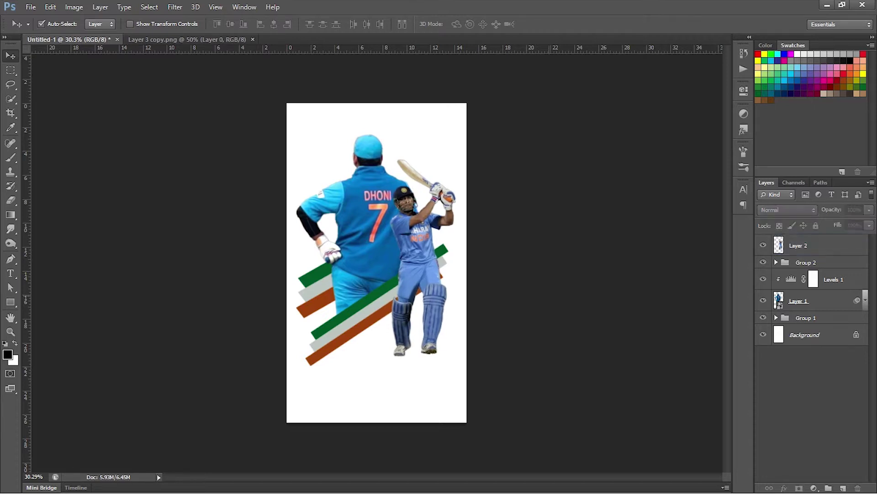
left_click(253, 39)
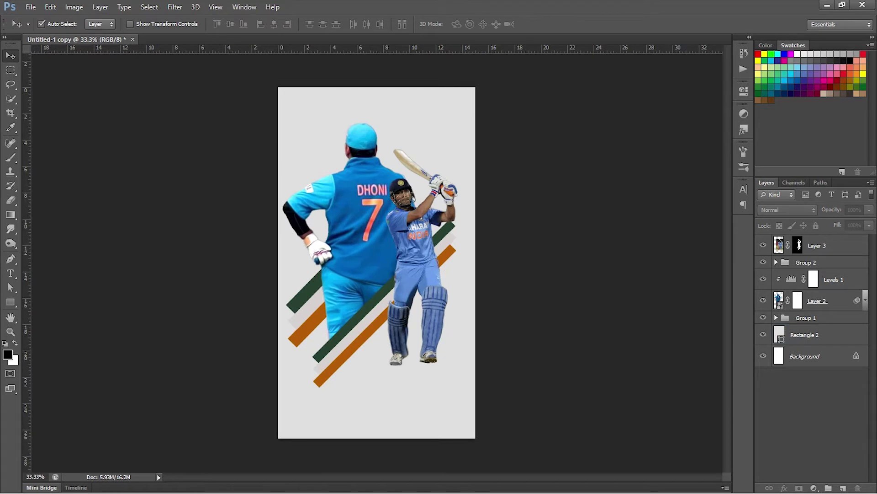
Add a Levels adjustment clipped to Layer 3 and brighten the batting player by setting the white input level to 183
left_click(763, 279)
left_click(763, 279)
scroll(406, 173, "up", 2)
left_click(416, 222)
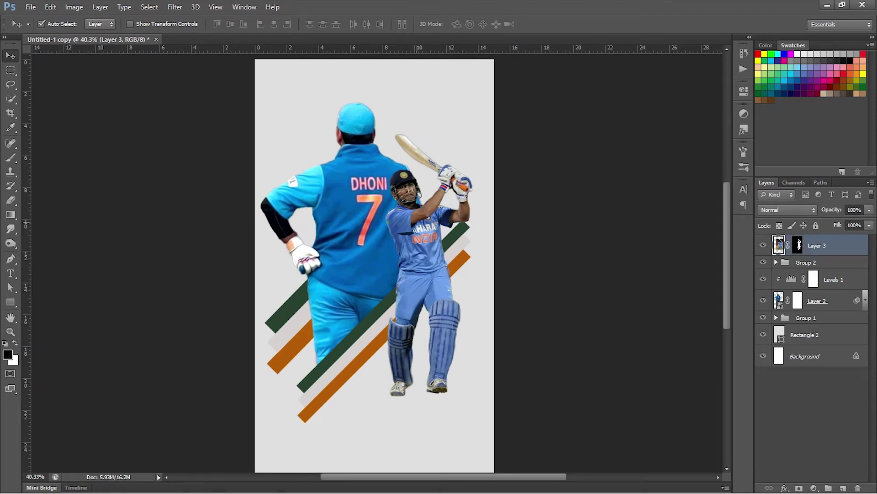
scroll(417, 222, "down", 1)
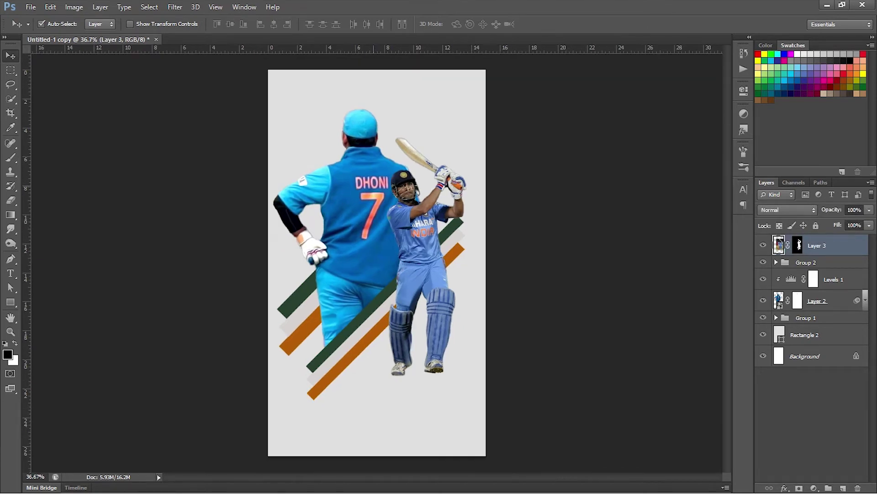
scroll(774, 258, "up", 1)
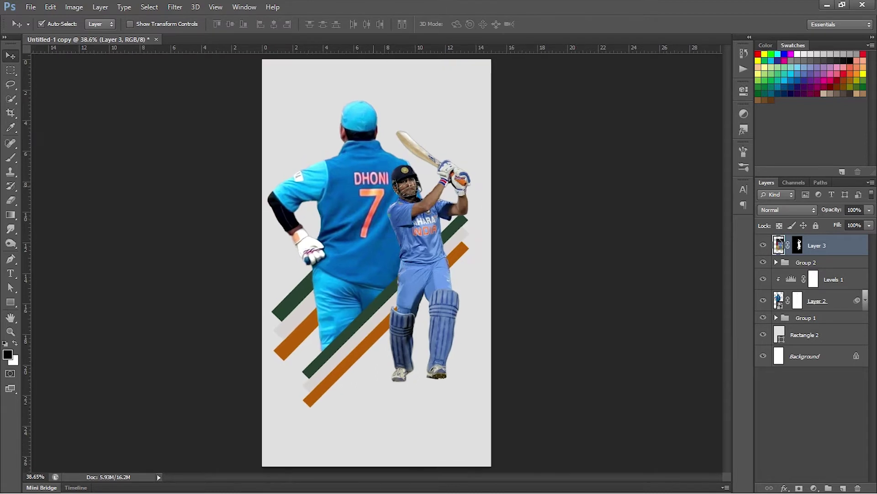
left_click(813, 488)
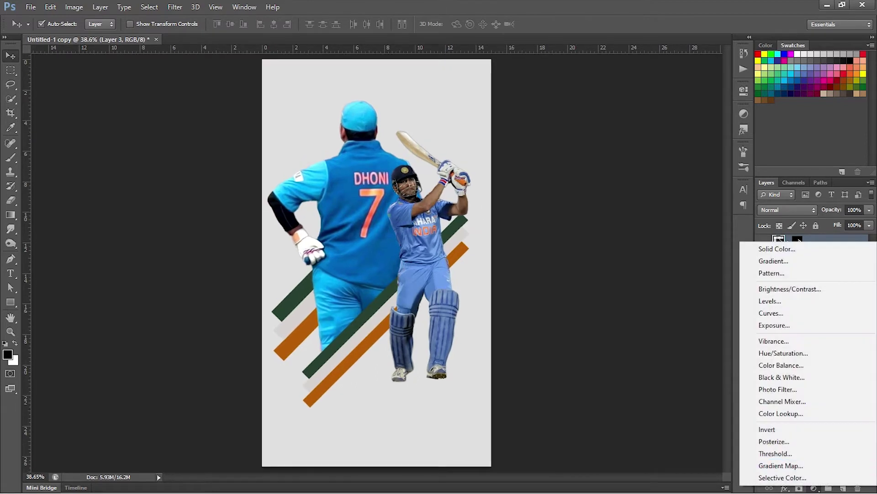
left_click(772, 300)
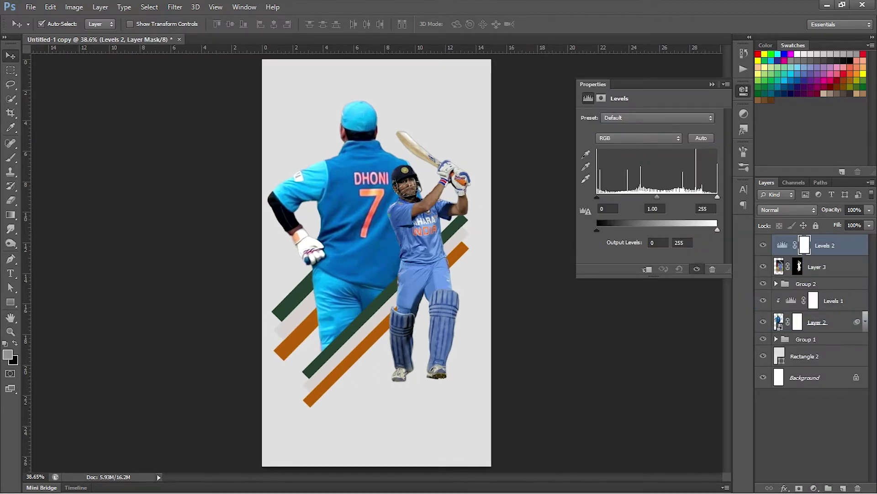
left_click(646, 269)
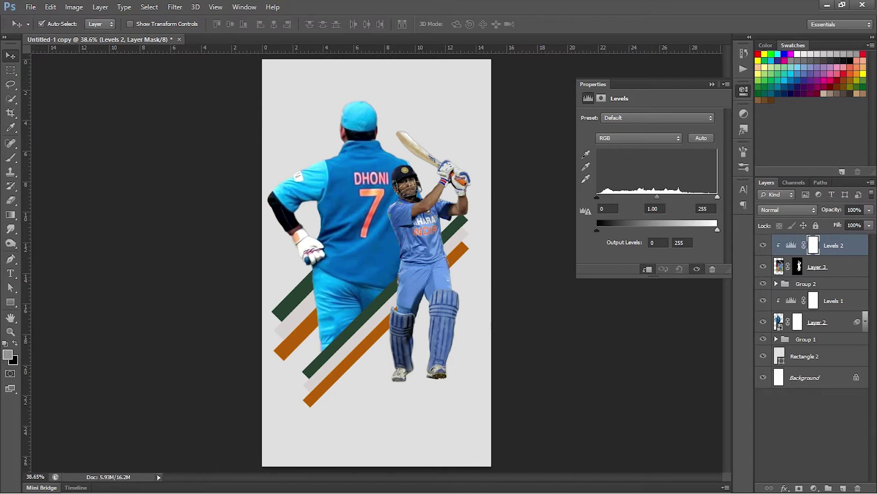
left_click_drag(718, 197, 683, 197)
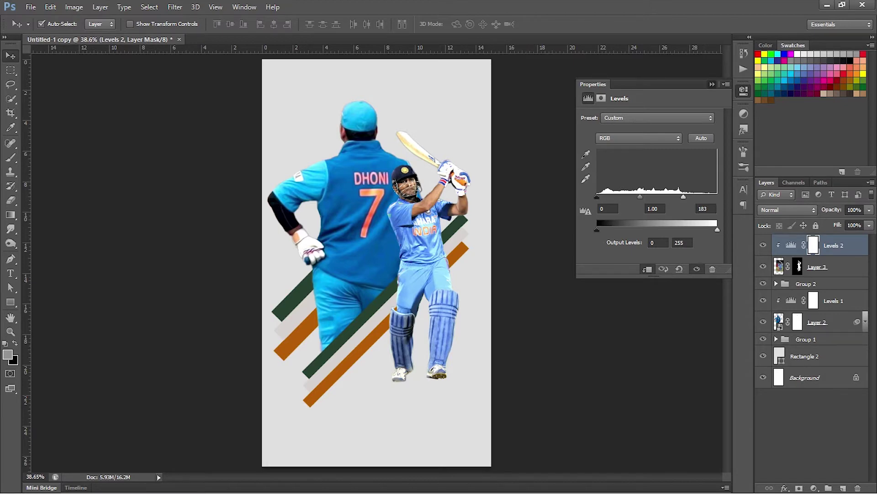
left_click(712, 84)
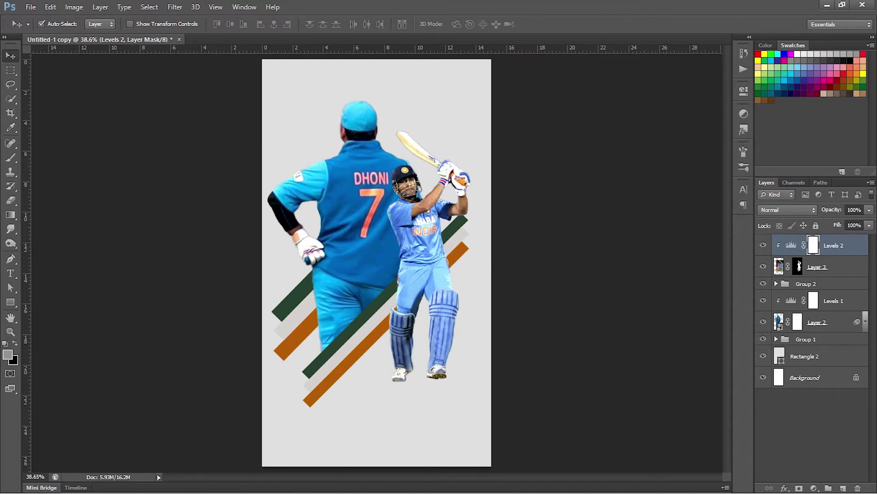
Invert the Levels 2 mask to black and set up a white brush at size 150 with 40% opacity
key("ctrl+i")
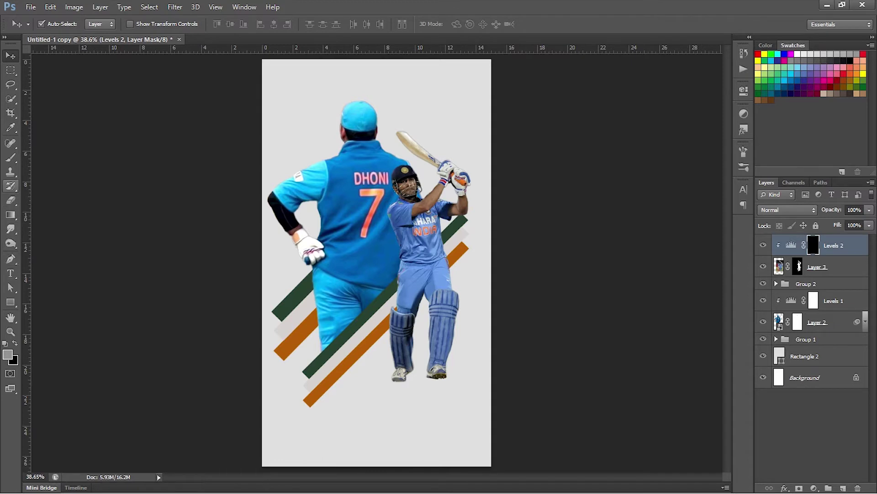
left_click(10, 157)
left_click(228, 24)
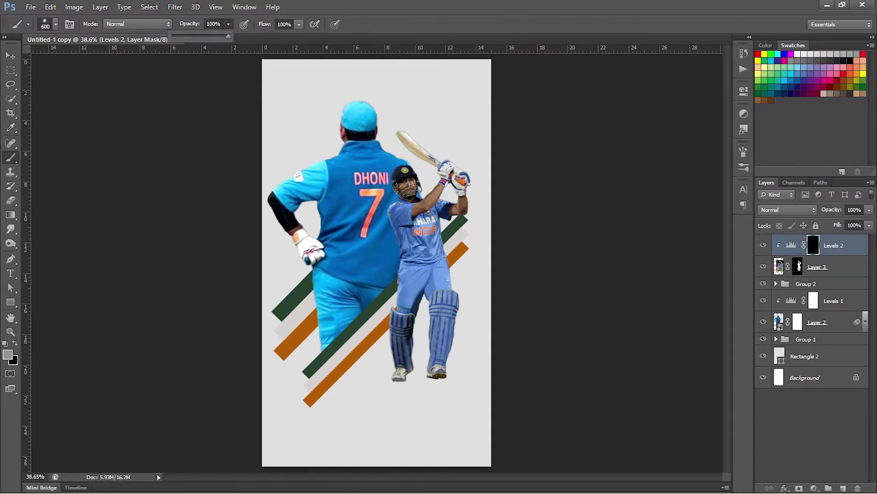
left_click_drag(228, 37, 196, 36)
left_click(439, 175)
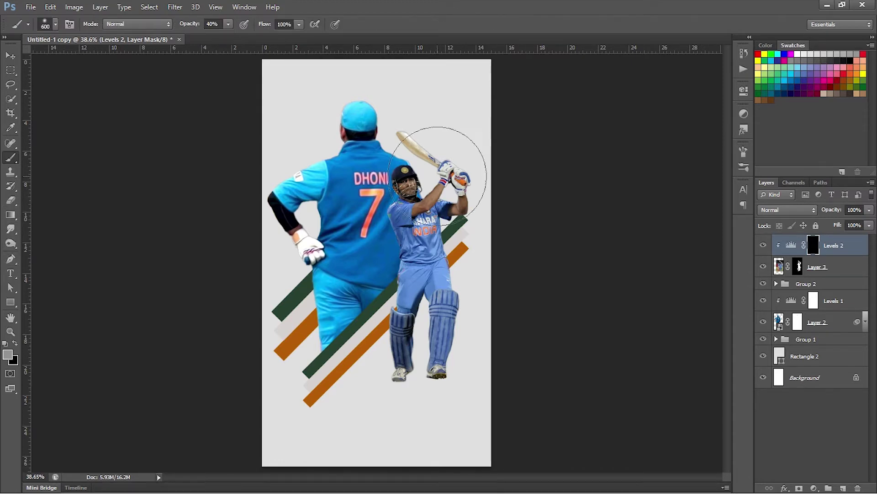
scroll(430, 187, "up", 4)
scroll(431, 187, "up", 1)
key("bracketleft")
key("bracketleft")
key("bracketleft")
key("bracketleft")
key("bracketleft")
key("bracketleft")
key("bracketleft")
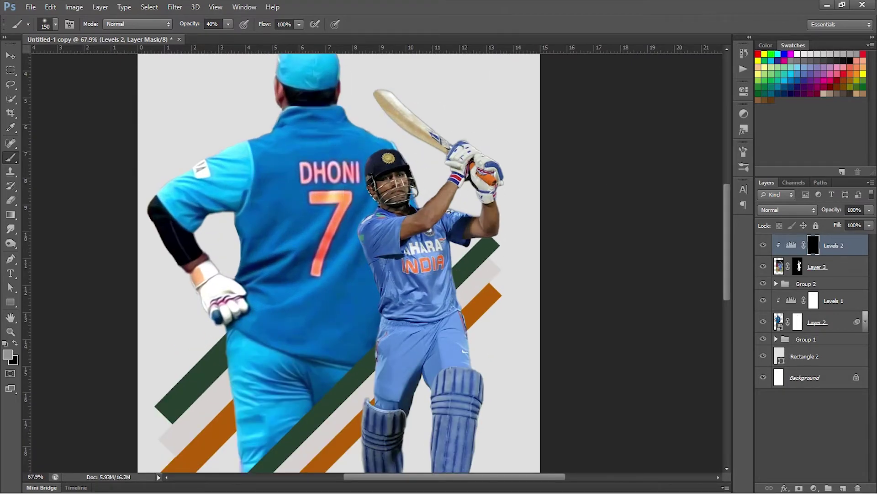
key("d")
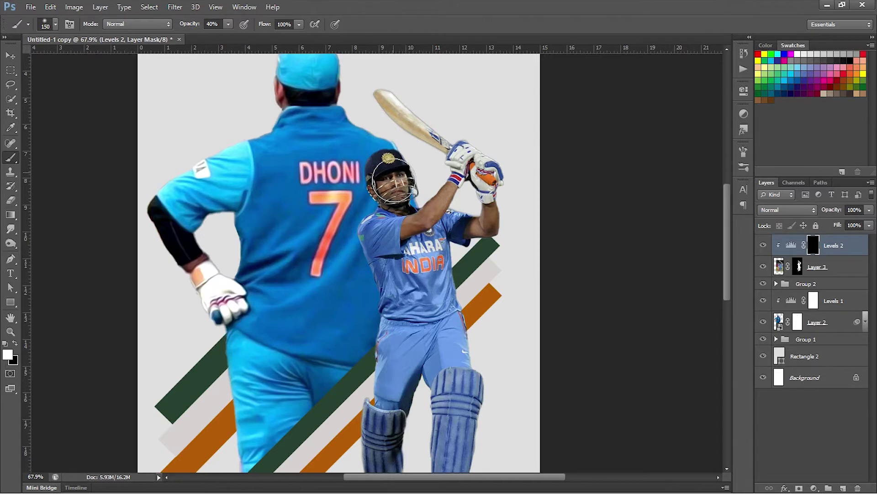
Paint white on the Levels 2 mask from the batting player's face down to the thigh to brighten those areas
mouse_move(389, 184)
left_mouse_down()
mouse_move(394, 200)
mouse_move(372, 214)
mouse_move(392, 217)
mouse_move(401, 277)
mouse_move(392, 350)
left_mouse_up()
key("bracketleft")
key("bracketleft")
key("bracketleft")
key("bracketleft")
scroll(372, 213, "down", 3)
scroll(372, 213, "down", 3)
key("bracketright")
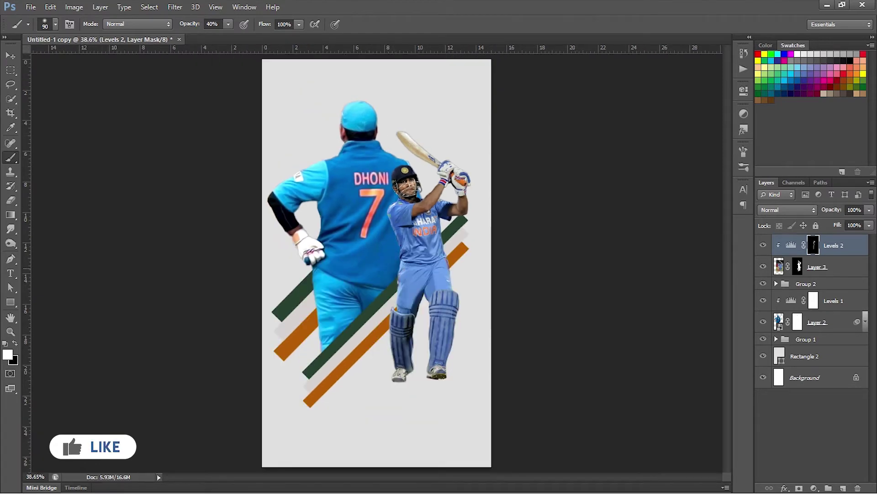
key("bracketleft")
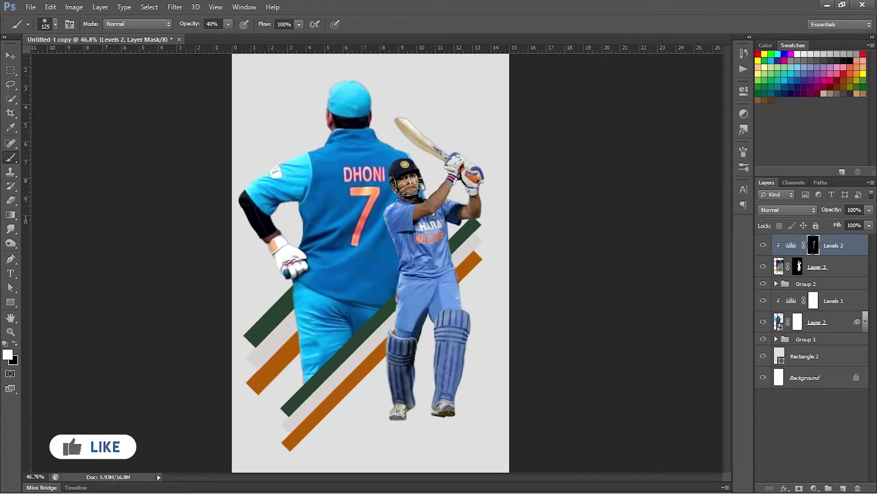
scroll(406, 201, "up", 1)
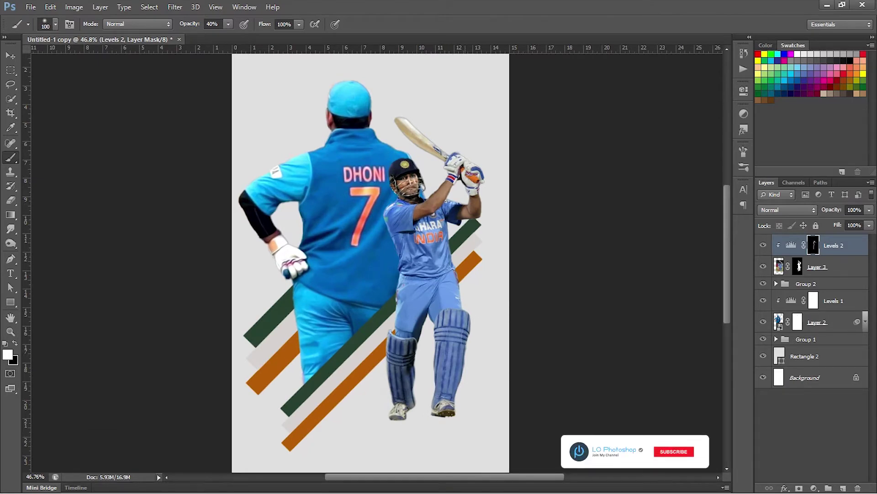
key("bracketleft")
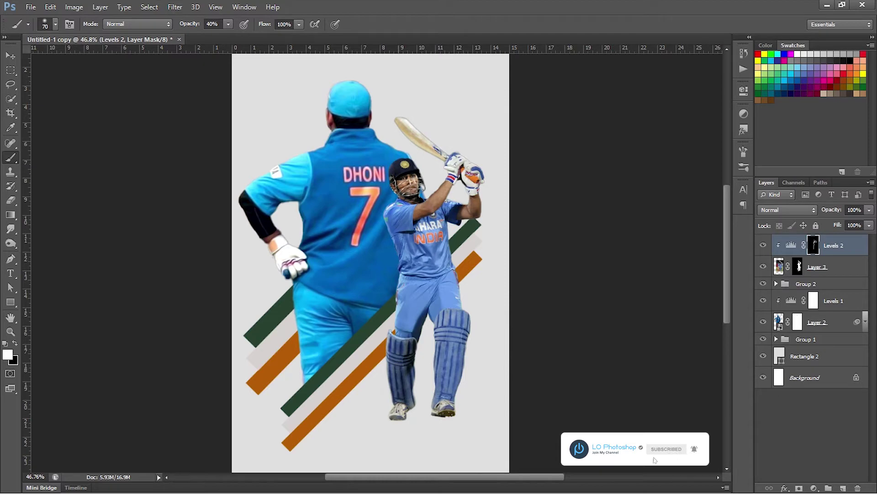
Brighten the batting player's shirt, trousers, pads and shoes by painting the Levels 2 mask with a size 100 brush
key("bracketright")
key("bracketright")
key("bracketright")
left_click_drag(399, 257, 397, 301)
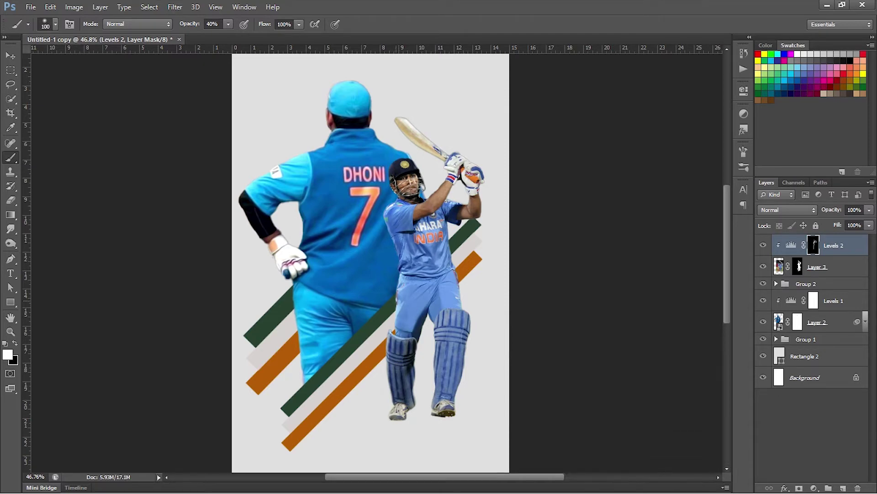
left_click_drag(446, 228, 464, 368)
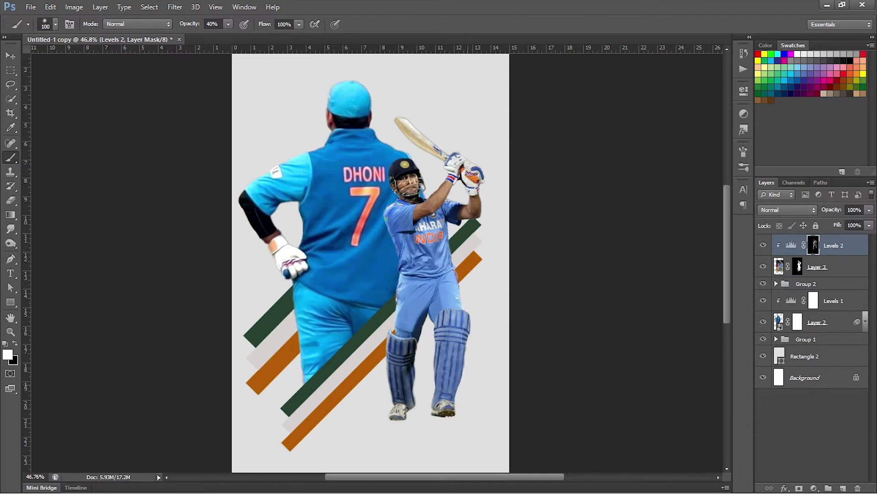
left_click(764, 245)
left_click(763, 245)
left_click_drag(410, 240, 396, 338)
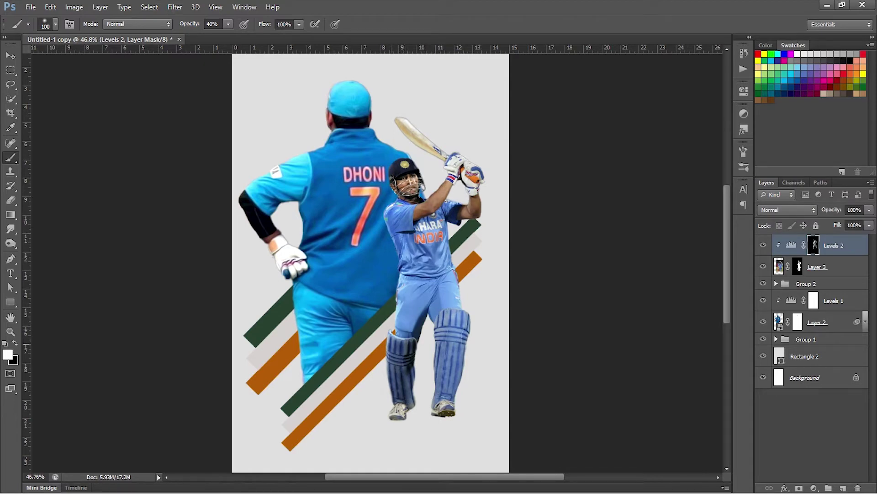
left_click_drag(393, 398, 397, 410)
left_click_drag(463, 344, 452, 407)
left_click(402, 414)
scroll(411, 388, "down", 4)
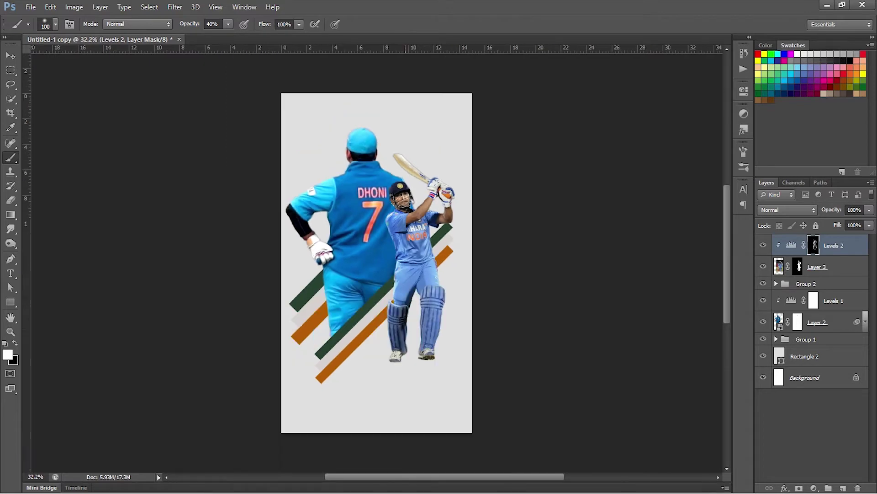
Brighten the batting player's arms by painting the Levels 2 mask with a size 80 brush, and compare the adjustment on and off
scroll(457, 361, "up", 3)
key("bracketleft")
key("bracketleft")
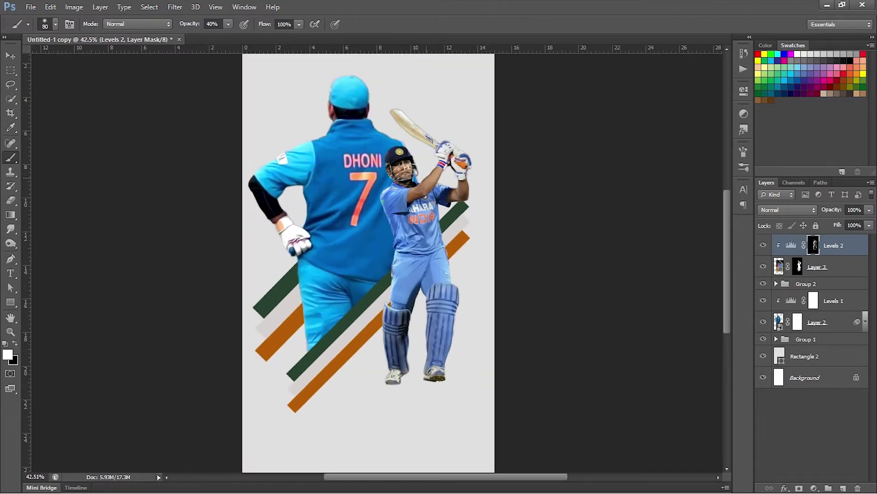
left_click_drag(427, 186, 406, 198)
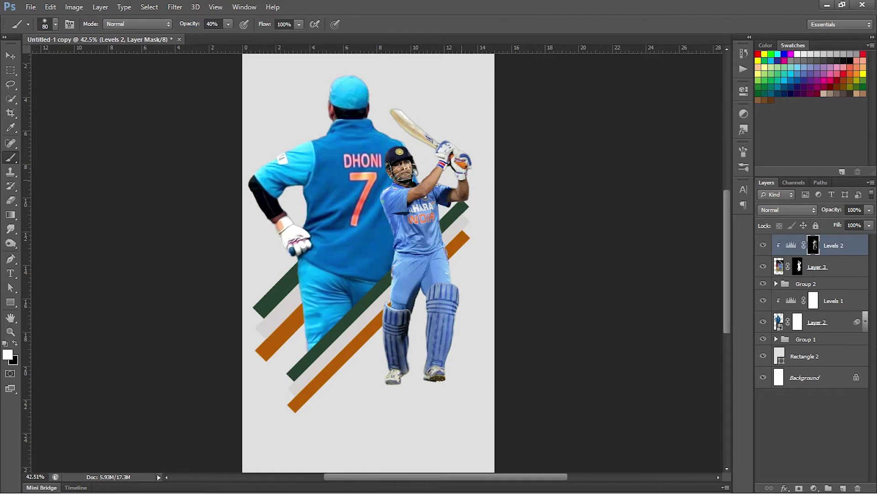
left_click_drag(465, 184, 464, 194)
left_click(437, 192)
left_click(763, 245)
left_click(763, 246)
left_click(811, 432)
scroll(397, 279, "down", 4)
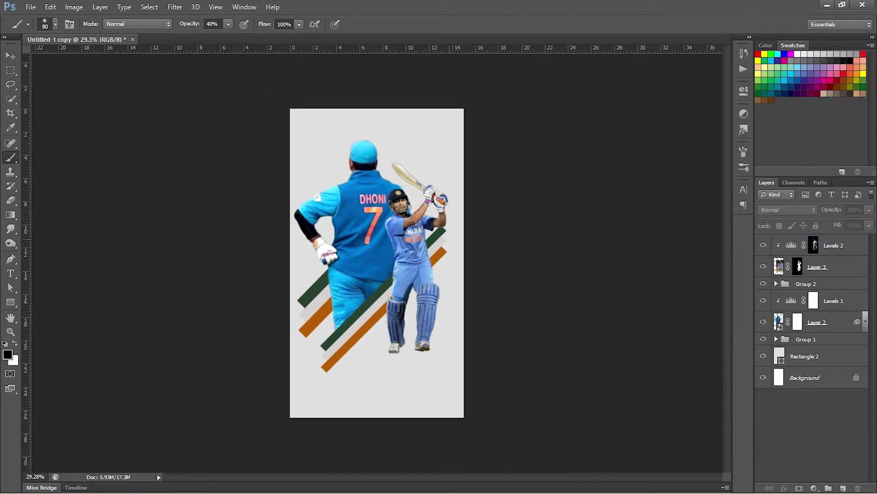
Add a Channel Mixer adjustment clipped above Levels 2 and set Blue to -40% in the Red output channel
scroll(435, 232, "up", 7)
scroll(449, 224, "down", 2)
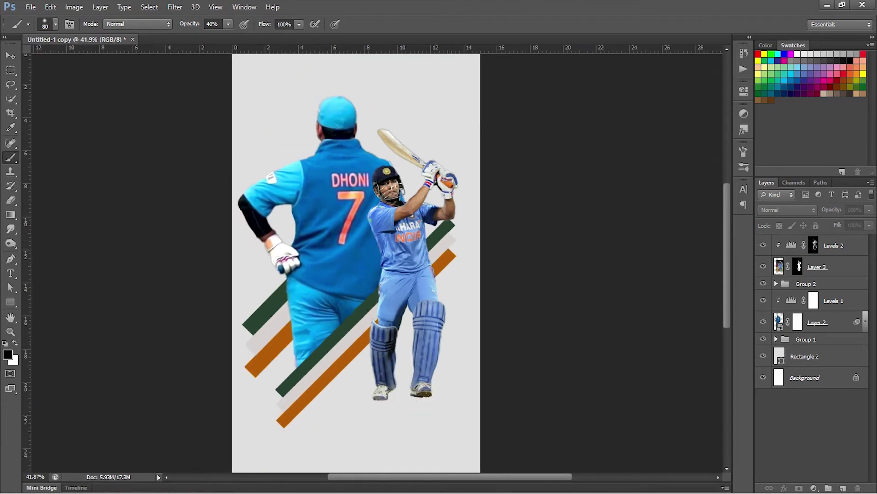
scroll(402, 262, "down", 1)
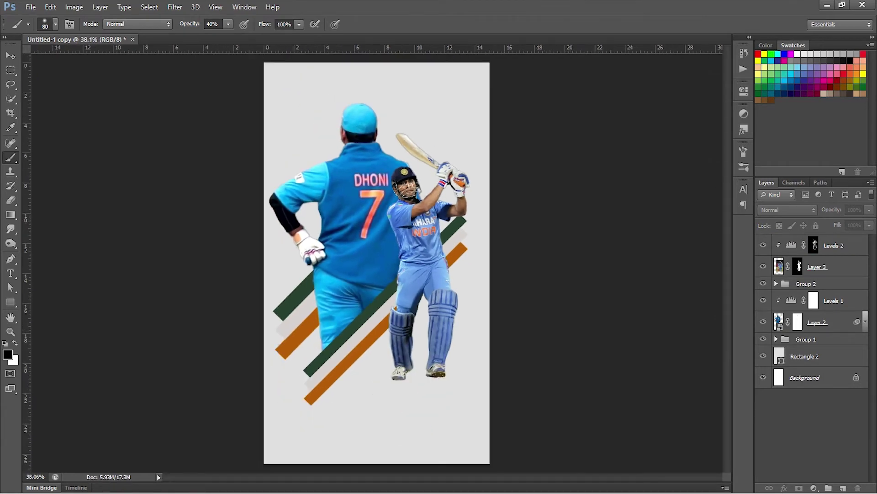
left_click(814, 245)
key("x")
left_click(813, 487)
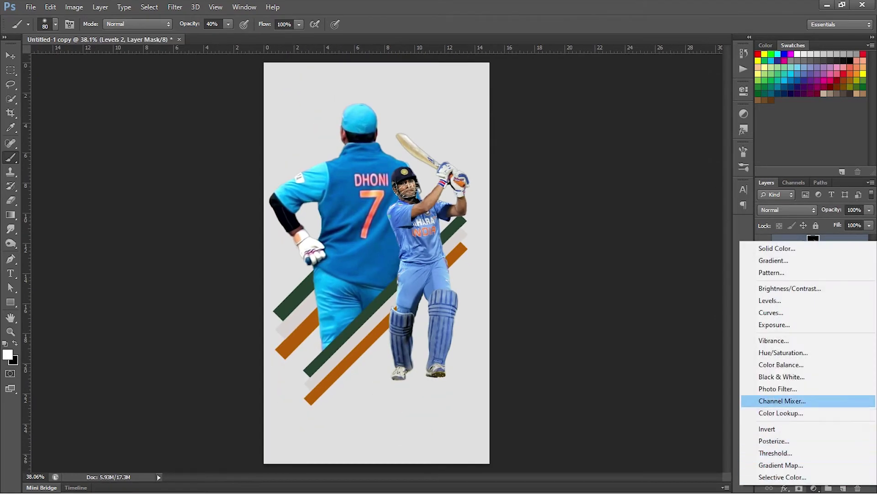
left_click(783, 400)
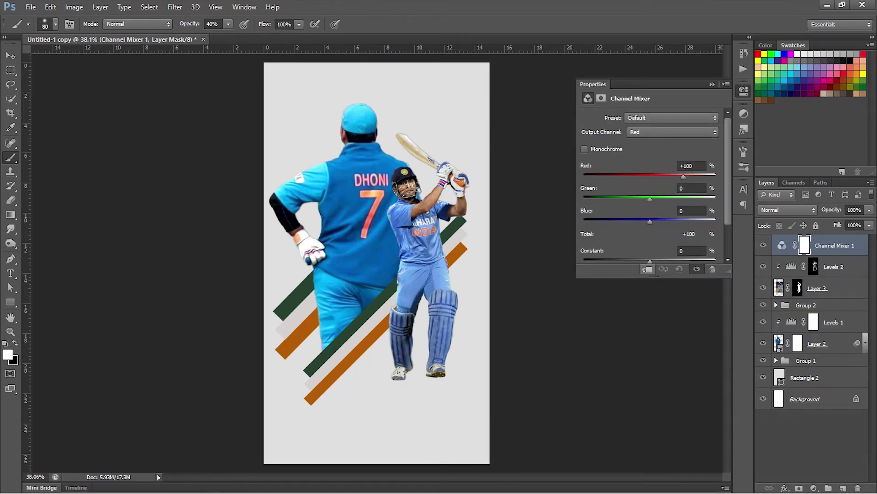
left_click(646, 269)
left_click_drag(650, 221, 635, 221)
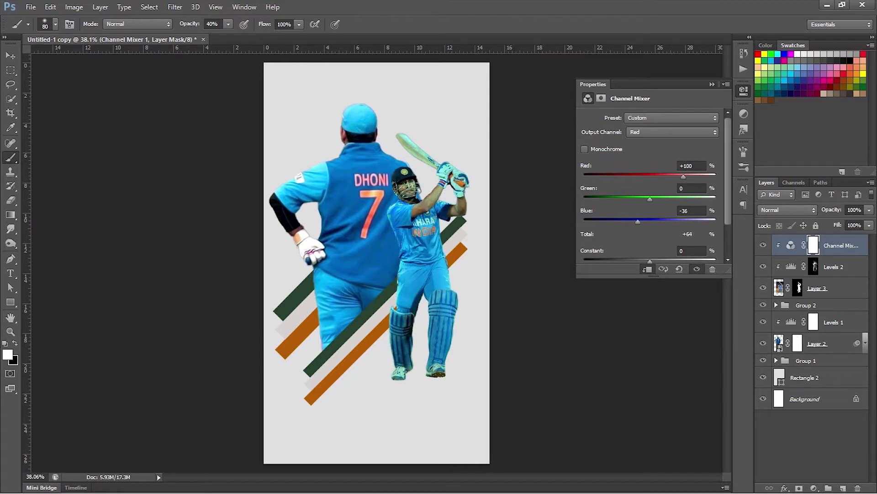
left_click_drag(639, 221, 636, 221)
left_click(689, 210)
key("Return")
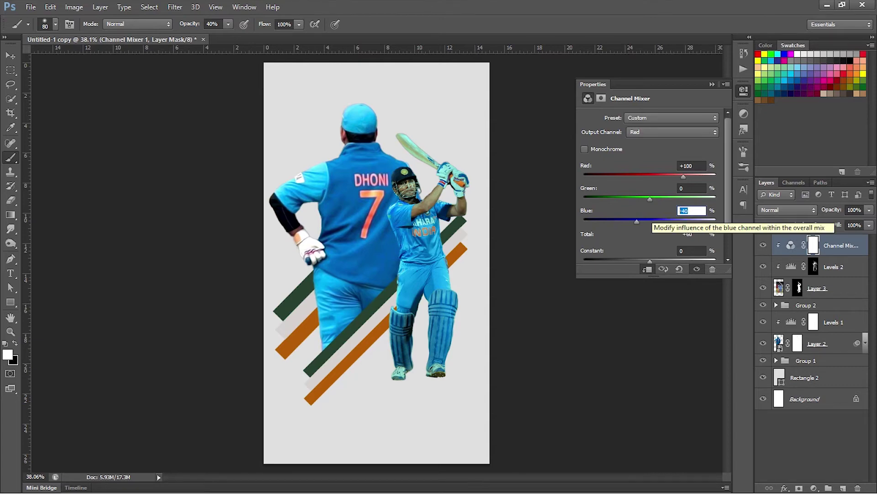
Set Blue to -30% and Green to +17% in the Channel Mixer's Red output channel
type("+")
type("30")
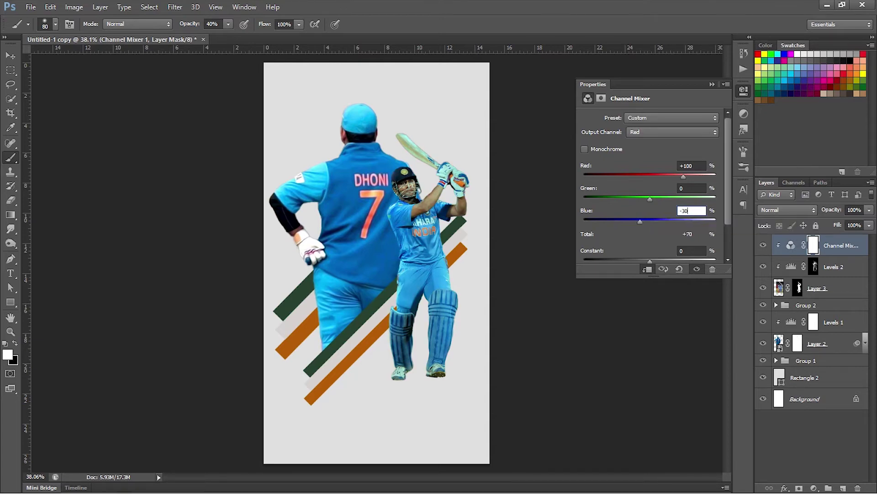
key("shift+Tab")
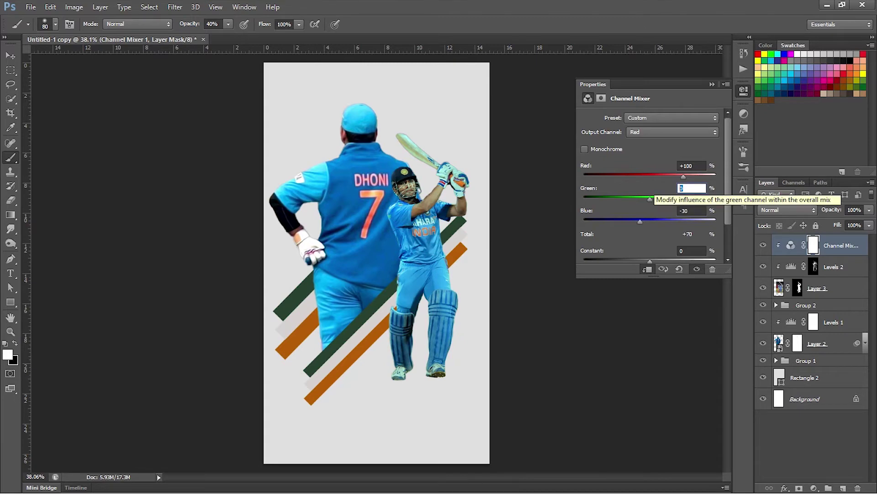
type("17")
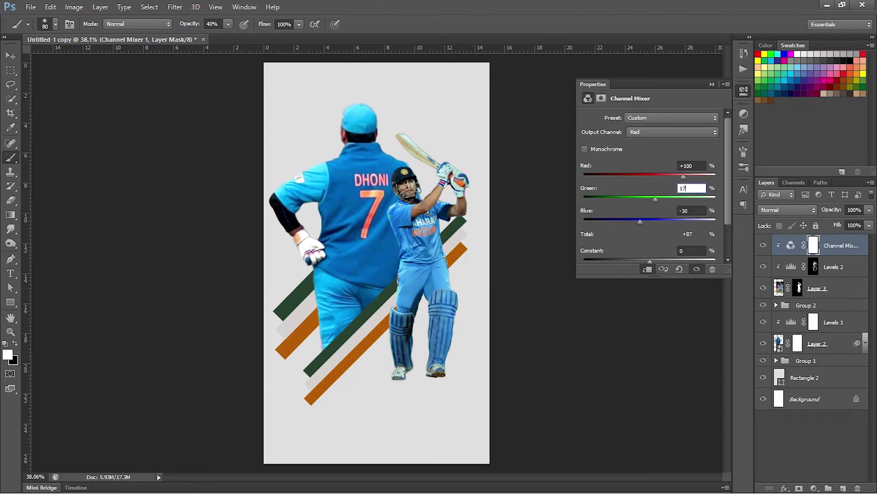
Invert the Channel Mixer mask to black to hide the colour adjustment
left_click(813, 245)
key("ctrl+i")
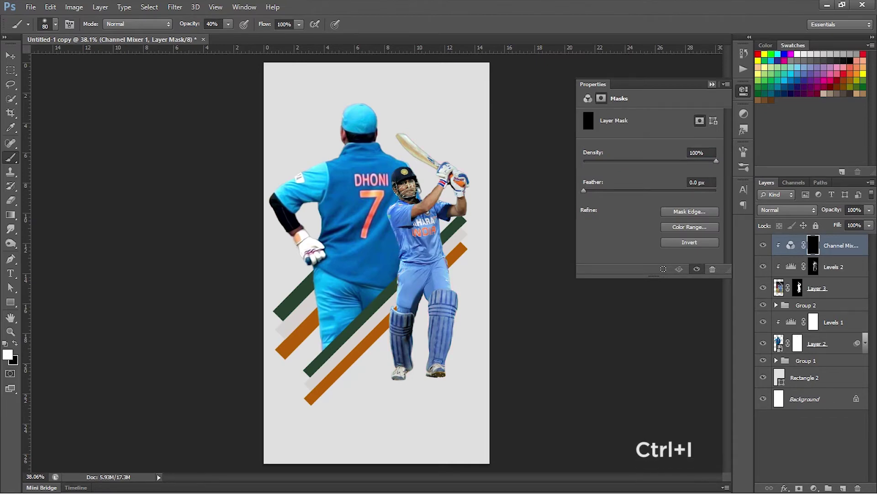
left_click(712, 84)
scroll(415, 195, "up", 5)
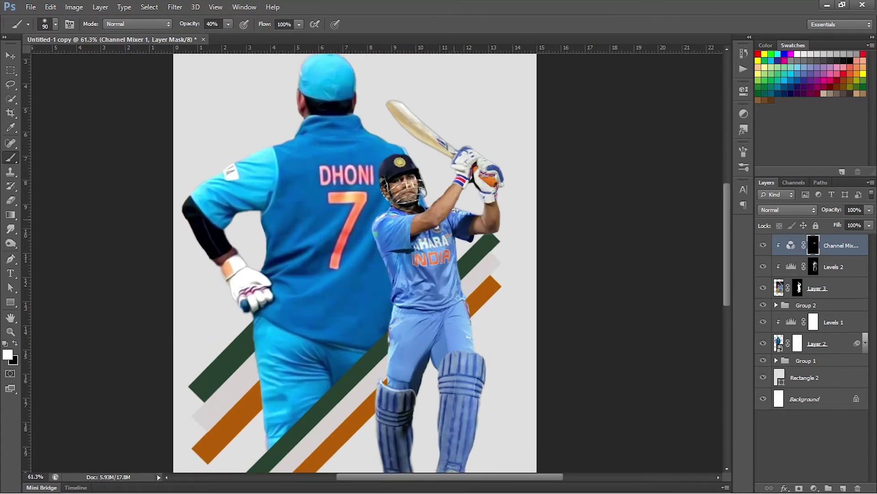
Paint the Channel Mixer mask white over the batting player's shirt with a size 50 brush at 100% opacity
key("0")
key("bracketleft")
key("bracketleft")
left_click_drag(404, 227, 392, 249)
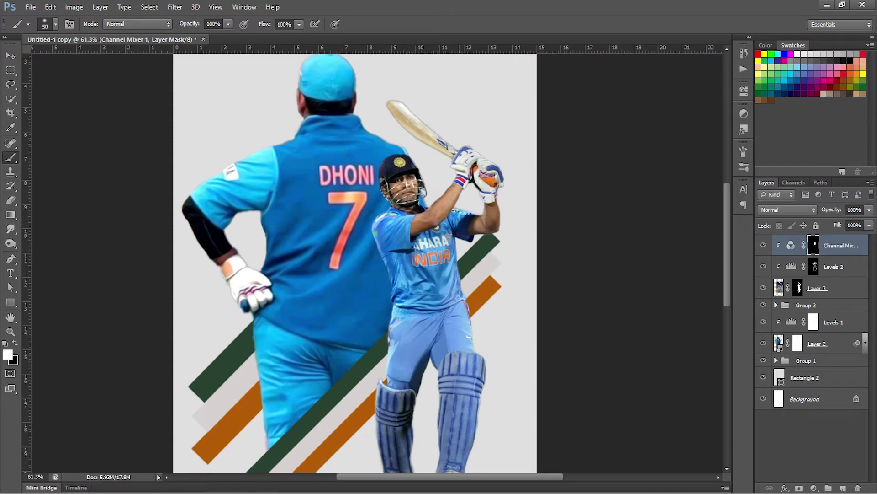
Paint the Channel Mixer mask white over the trousers and pads with a size 175 brush, and mask the shoes back out in black
scroll(453, 312, "down", 2)
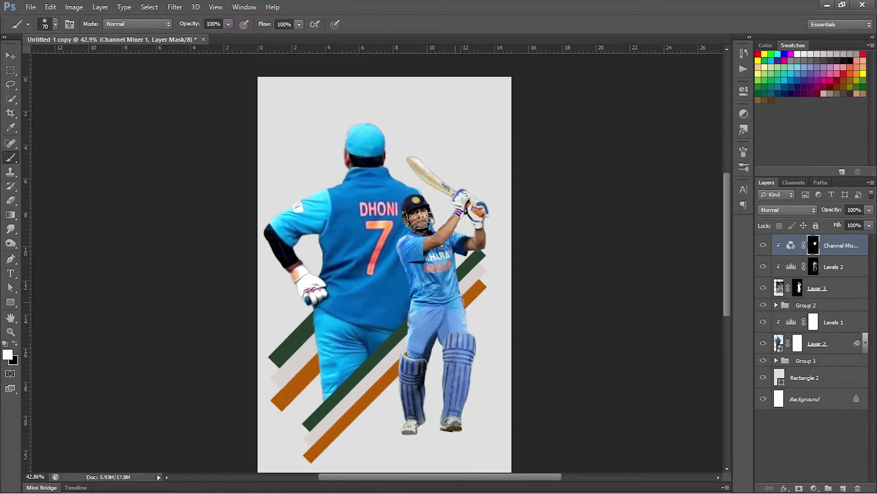
key("bracketright")
key("bracketright")
key("bracketright")
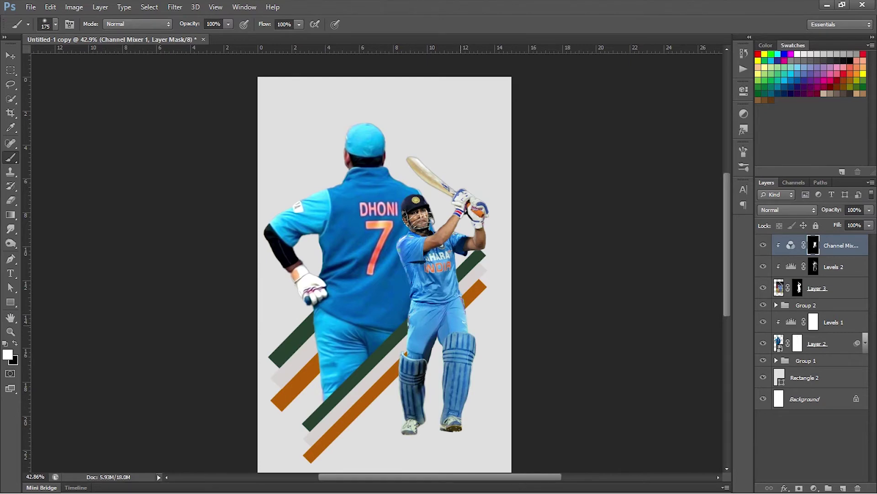
left_click_drag(461, 325, 407, 352)
key("bracketleft")
key("bracketleft")
key("x")
Duplicate the Channel Mixer adjustment and clip the copy to the batting player's layer to strengthen the blue
left_click(791, 245)
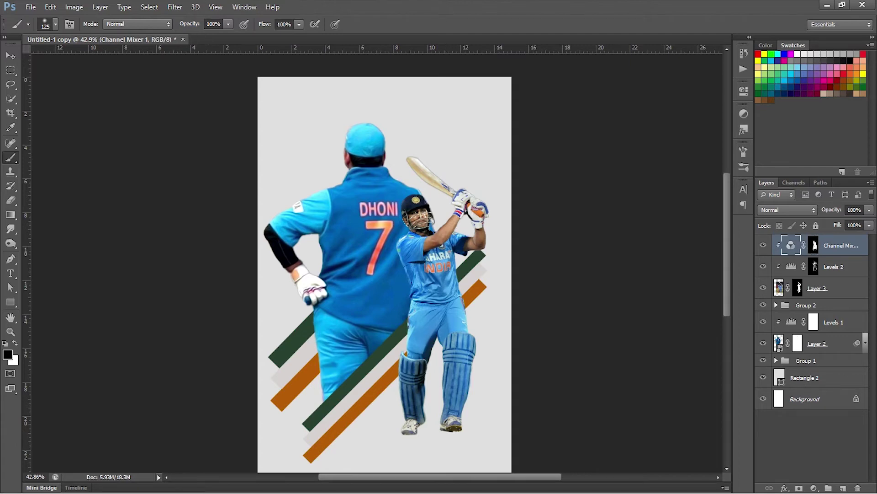
key("ctrl+j")
key("alt")
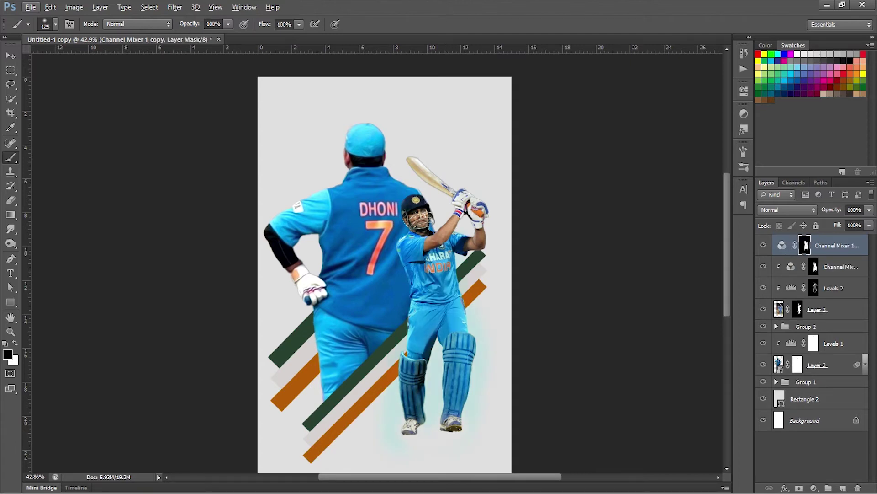
right_click(843, 246)
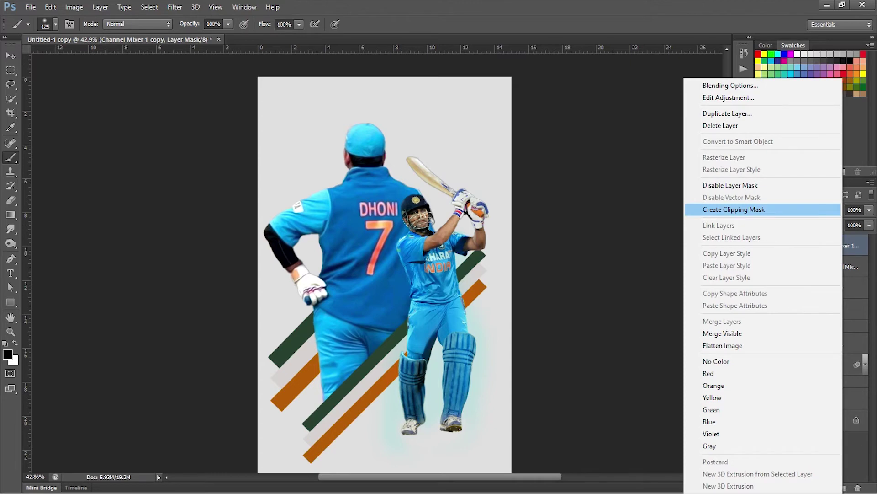
left_click(734, 210)
scroll(424, 230, "down", 3)
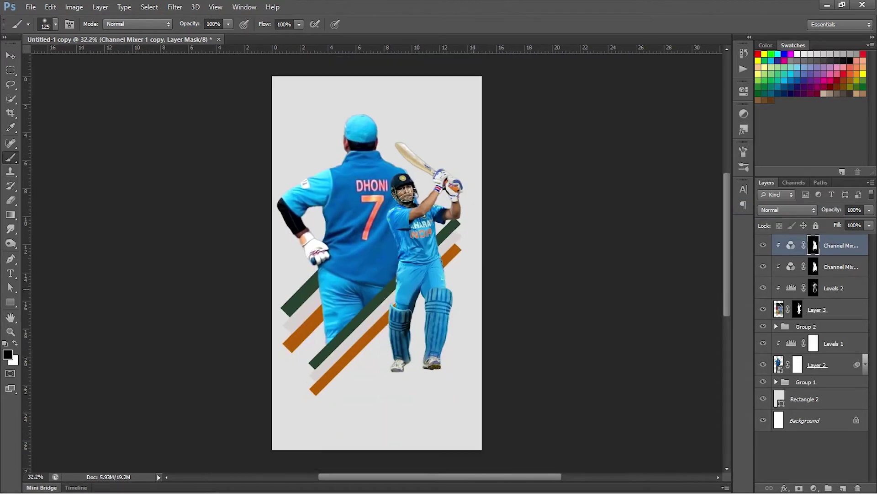
scroll(423, 230, "up", 4)
key("v")
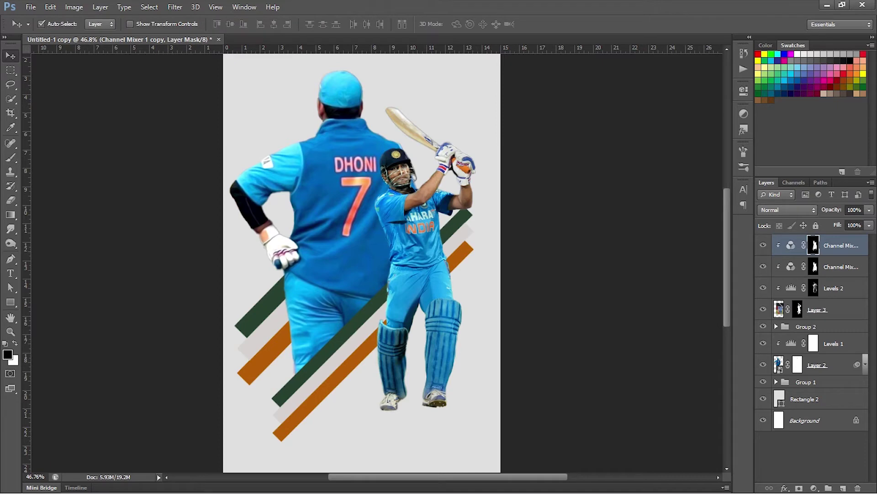
left_click(775, 319)
left_click(814, 488)
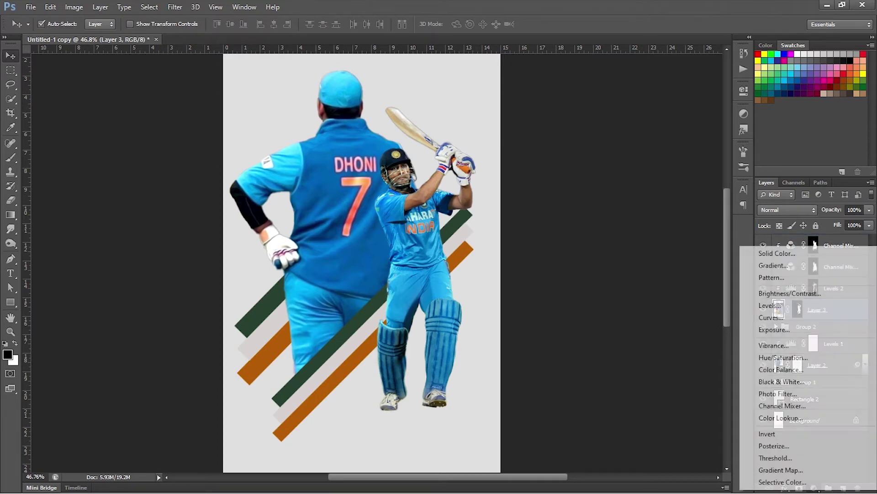
key("Escape")
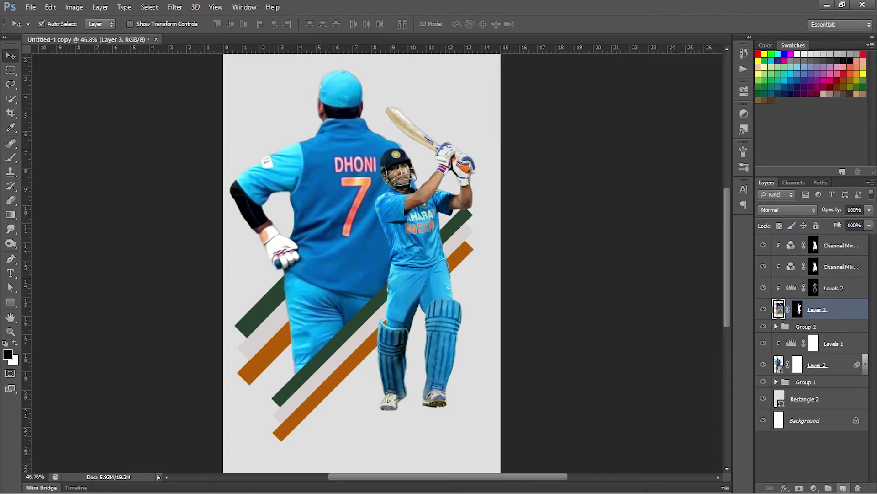
left_click(843, 488)
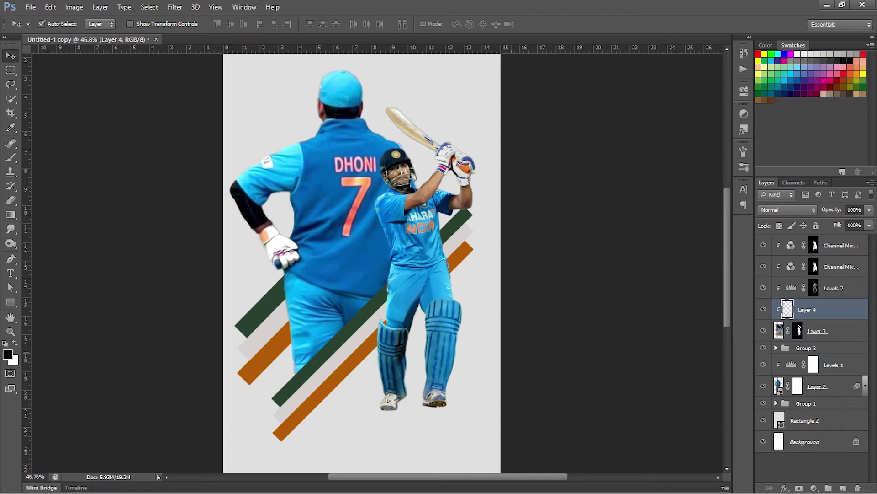
key("Delete")
Add a new layer above Group 2 and stamp a soft black spot on it with a size 500 brush
left_click(806, 326)
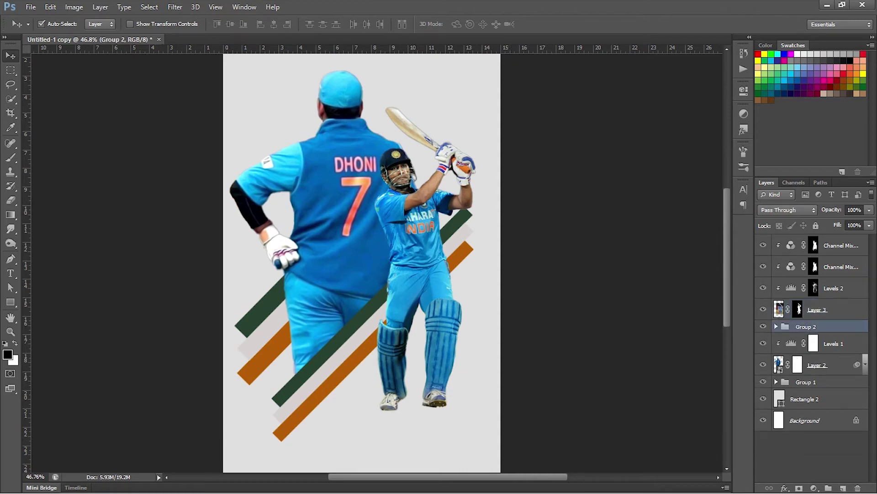
left_click(843, 488)
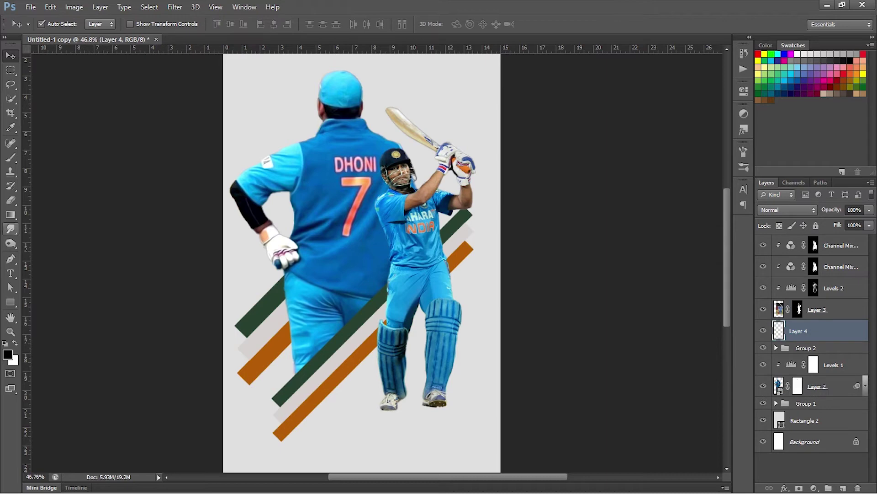
left_click(10, 156)
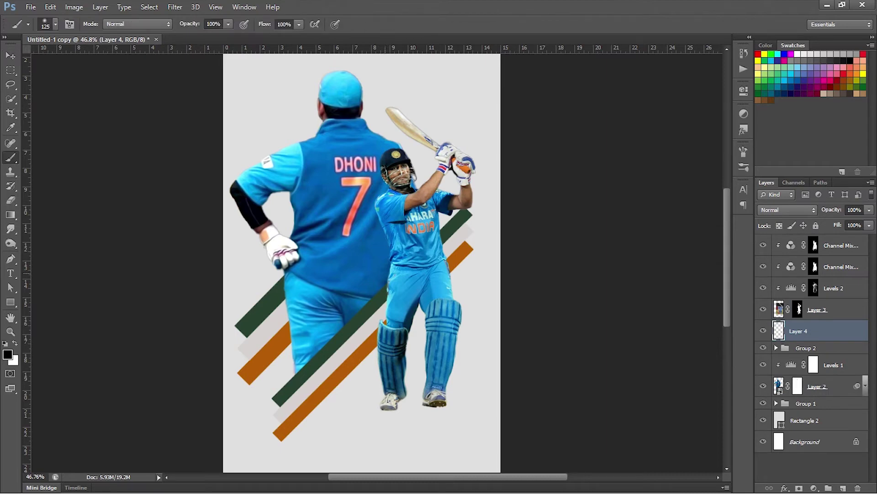
key("bracketright")
key("bracketright")
key("bracketright")
key("bracketright")
key("bracketright")
key("bracketright")
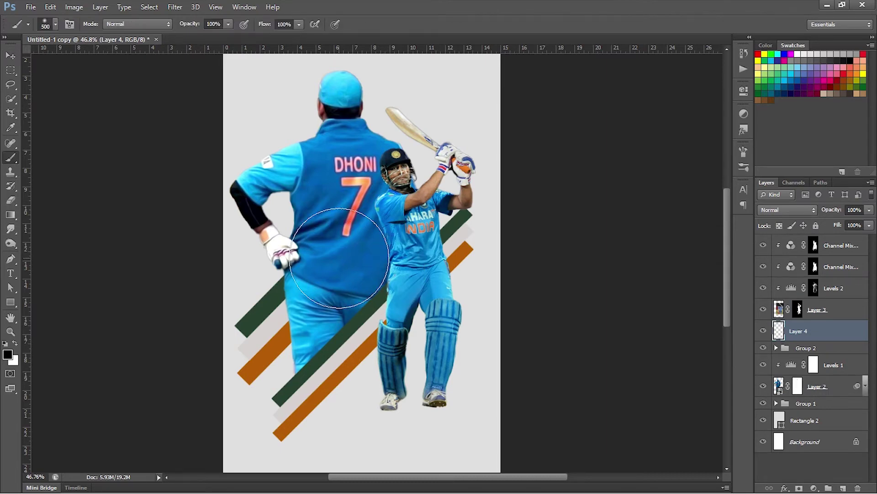
left_click(348, 250)
Transform the black spot to about 40% width and 8% height and move it below the batting player's raised-heel shoe beside the stripes
left_click(11, 56)
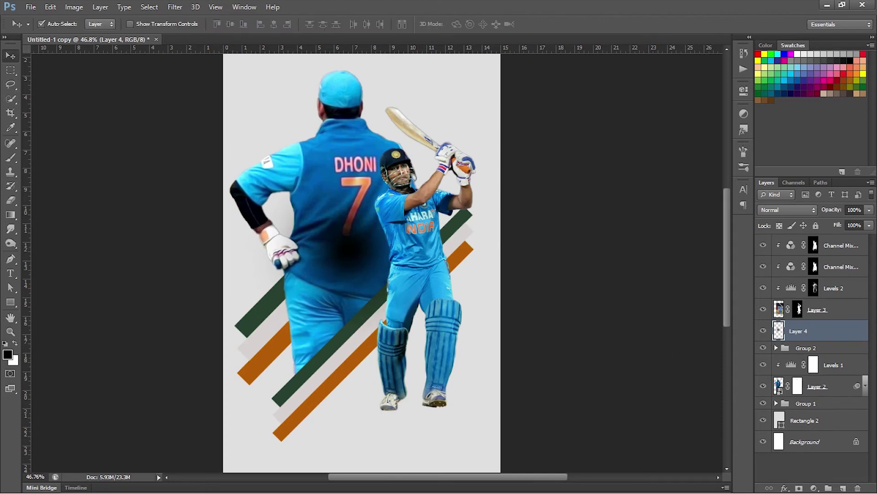
key("ctrl+t")
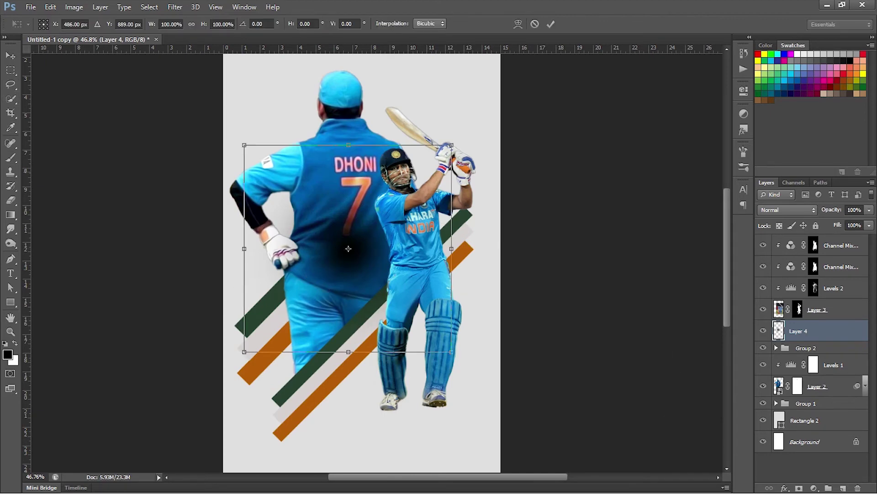
left_click_drag(348, 145, 349, 240)
left_click_drag(452, 249, 412, 420)
scroll(412, 421, "up", 1)
scroll(387, 420, "up", 4)
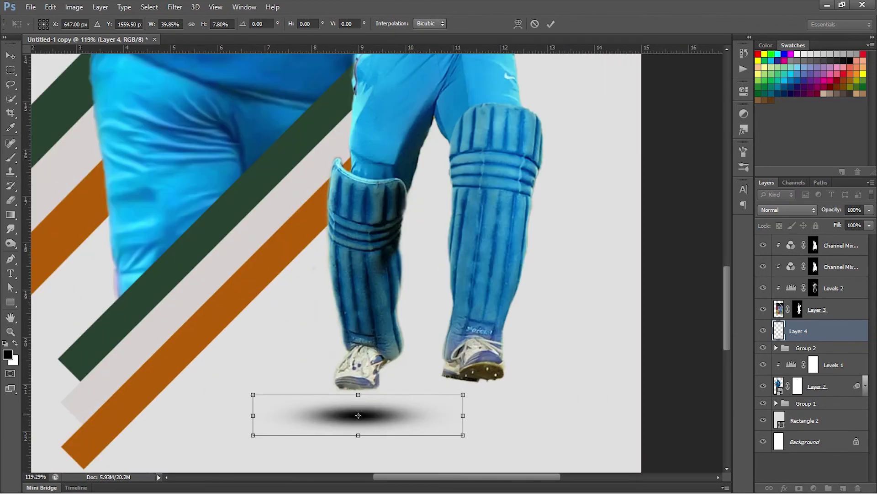
Distort the flattened spot into a slanted shadow beneath the shoe nearest the stripes and apply the transform
left_click_drag(463, 395, 460, 342)
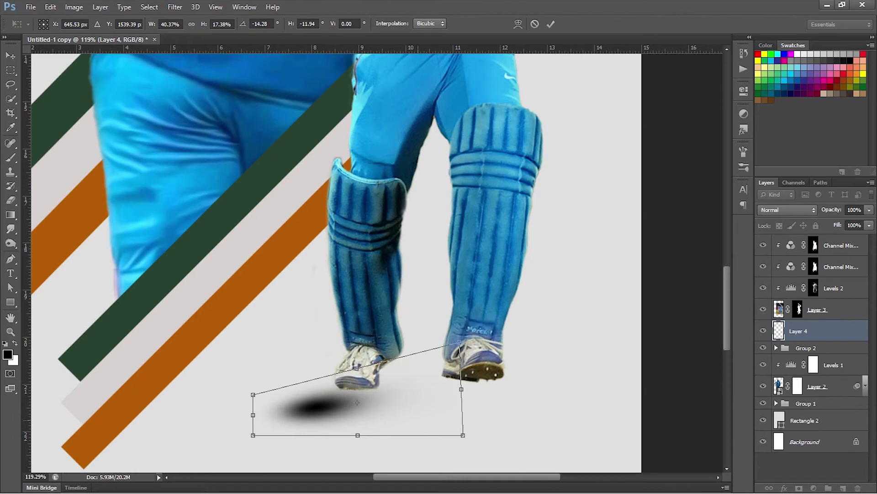
left_click_drag(418, 421, 457, 405)
left_click_drag(499, 328, 503, 299)
left_click_drag(447, 380, 464, 378)
key("Return")
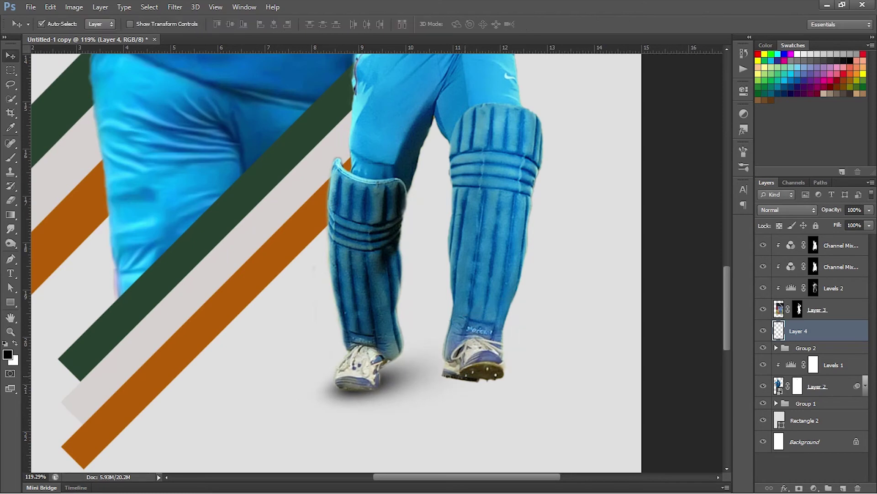
Reduce the opacity of the shadow on Layer 4 to 75%
key("ctrl+0")
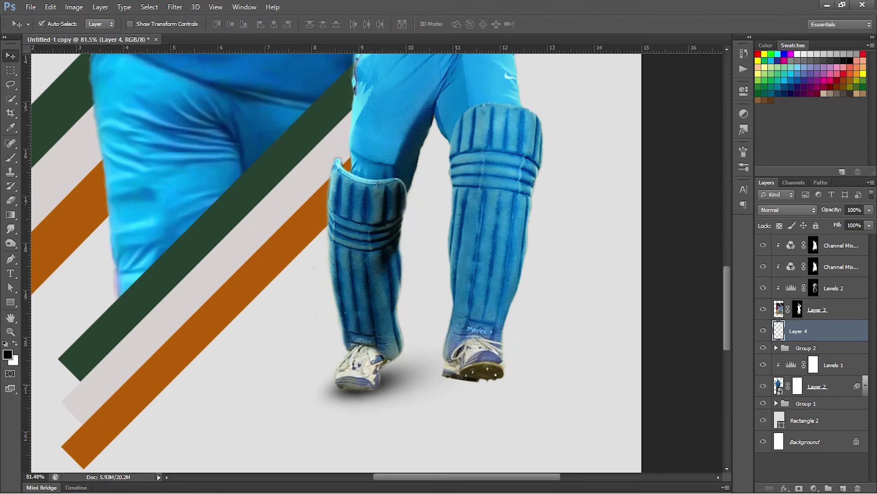
scroll(509, 393, "up", 4)
left_click(870, 210)
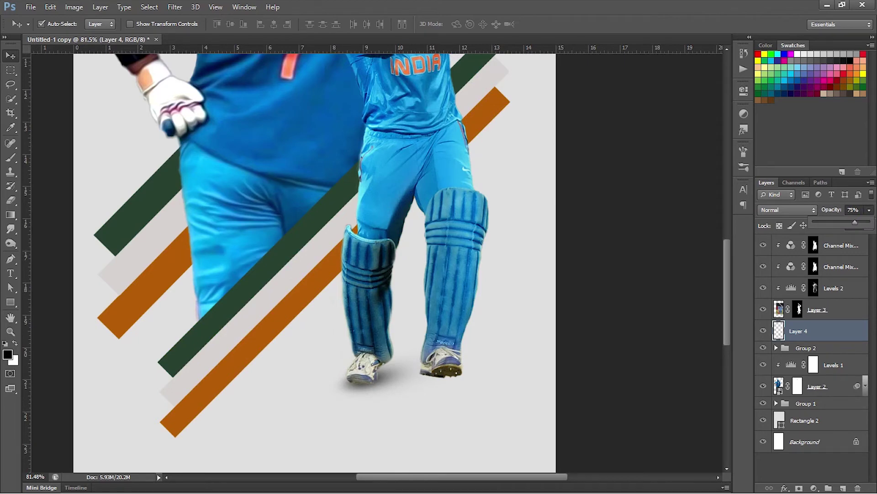
left_click(599, 345)
scroll(598, 344, "down", 8)
scroll(410, 338, "up", 6)
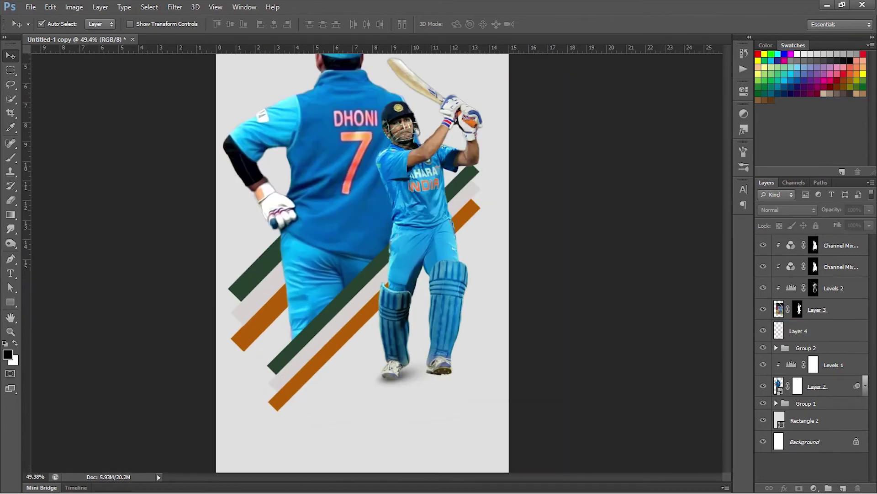
Add another new layer above Group 2 and paint a soft black spot on it with the size 500 brush
left_click(818, 347)
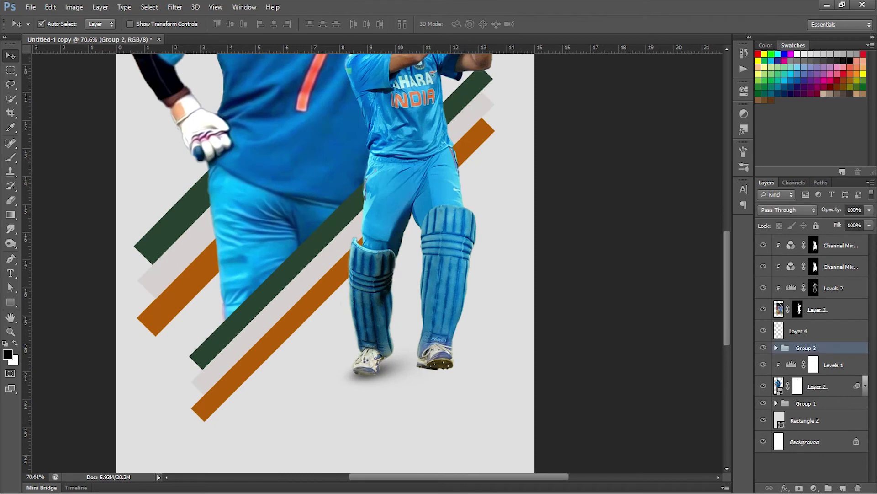
left_click(843, 488)
left_click(11, 157)
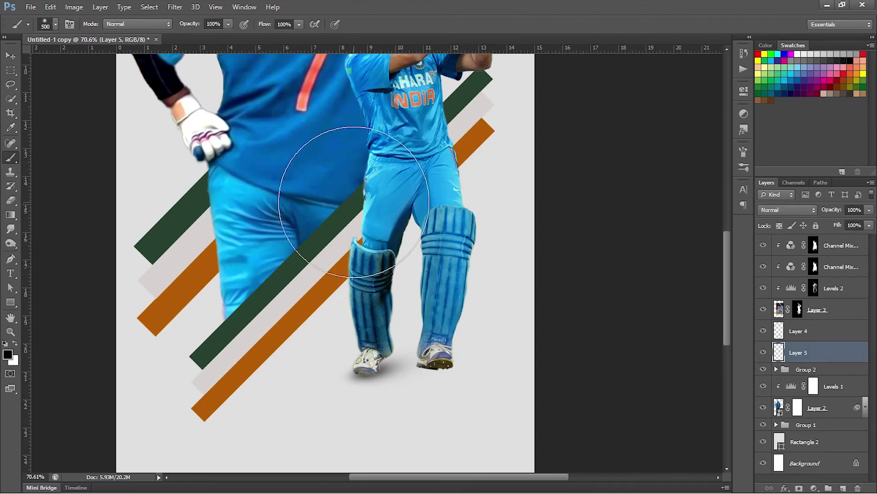
left_click_drag(313, 179, 323, 231)
Transform the new black spot to about 49% width and 6% height and move it below the batting player's other shoe
key("v")
key("ctrl+t")
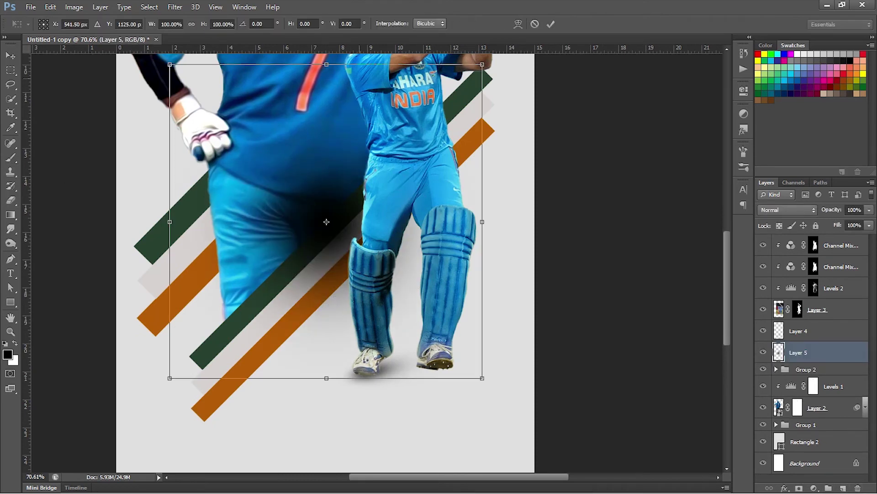
left_click_drag(327, 64, 327, 203)
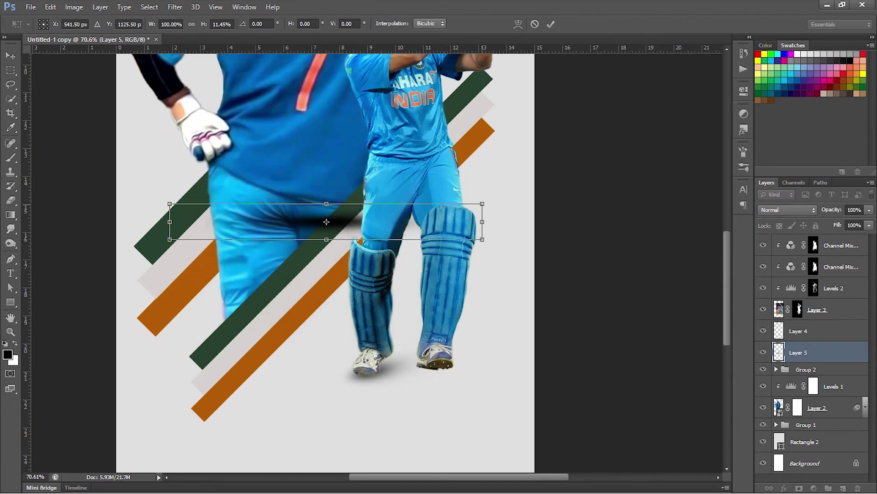
left_click_drag(482, 203, 404, 213)
left_click_drag(326, 221, 438, 393)
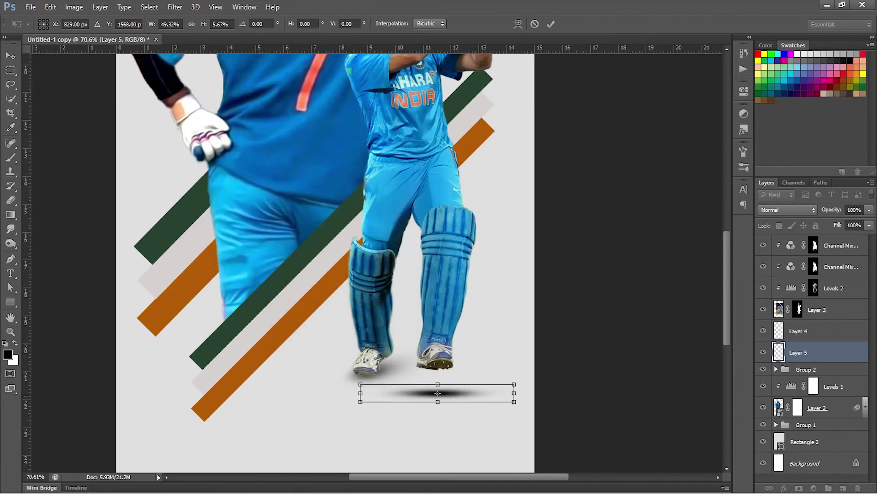
Shrink the second shadow to about 35% width and 3.5% height, place it closer under the shoe and apply the transform
left_click_drag(514, 393, 494, 393)
scroll(496, 397, "up", 2)
left_click_drag(405, 390, 465, 368)
left_click_drag(380, 354, 380, 360)
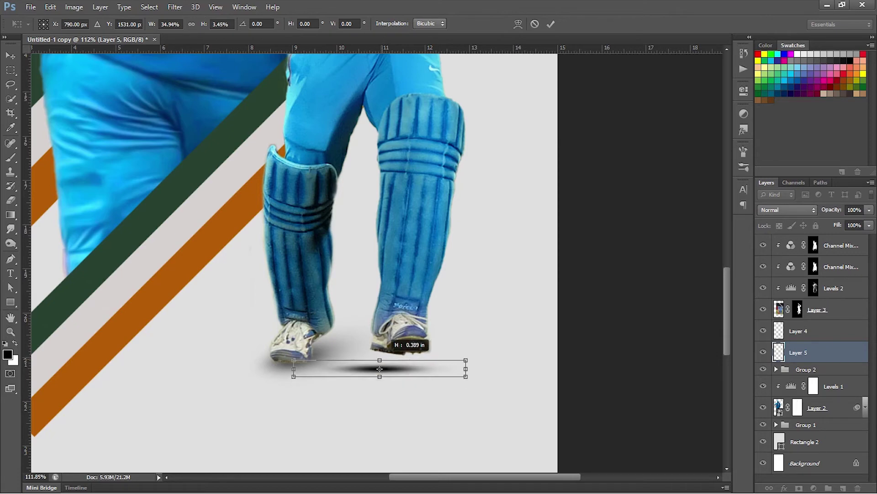
key("Return")
key("Up")
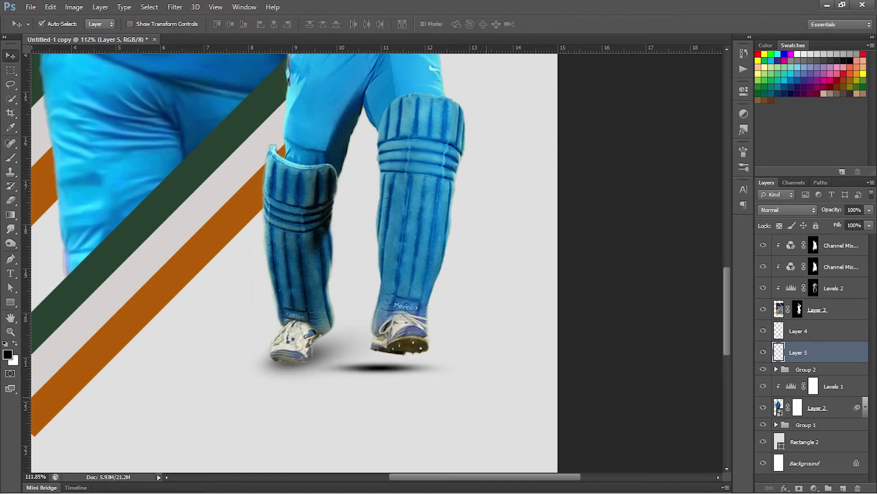
Nudge the Layer 5 shadow up toward the batting player's shoe and set its opacity to 32%
key("Up")
key("Up")
key("Up")
key("Up")
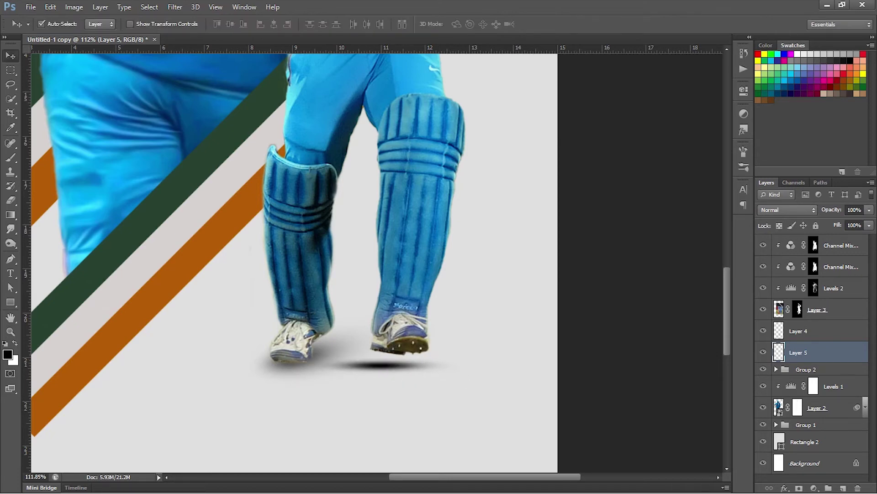
left_click(870, 210)
left_click_drag(870, 222, 845, 210)
type("30")
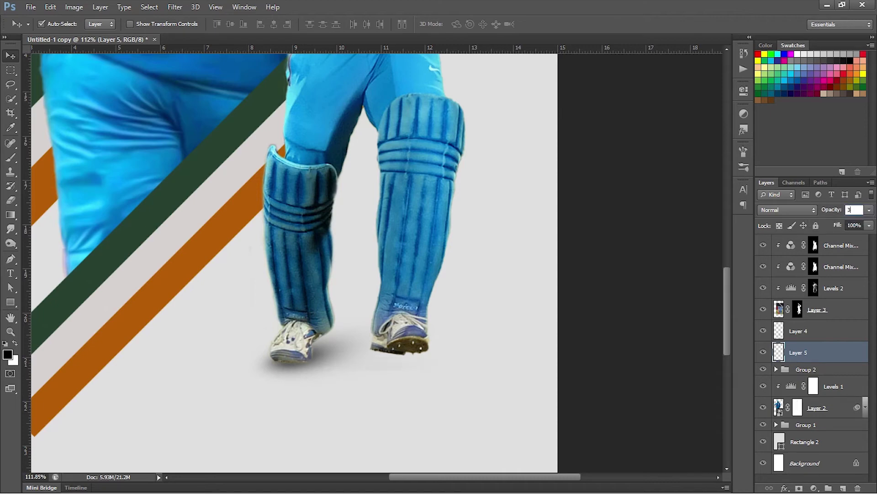
left_click(615, 317)
key("ctrl+0")
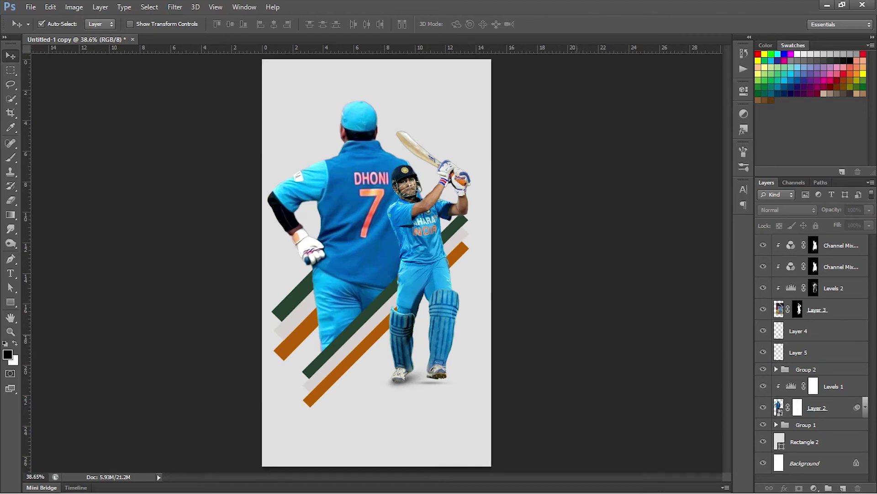
Shift the Layer 5 shadow slightly to the right so it sits under the batting player's raised shoe
scroll(420, 396, "up", 5)
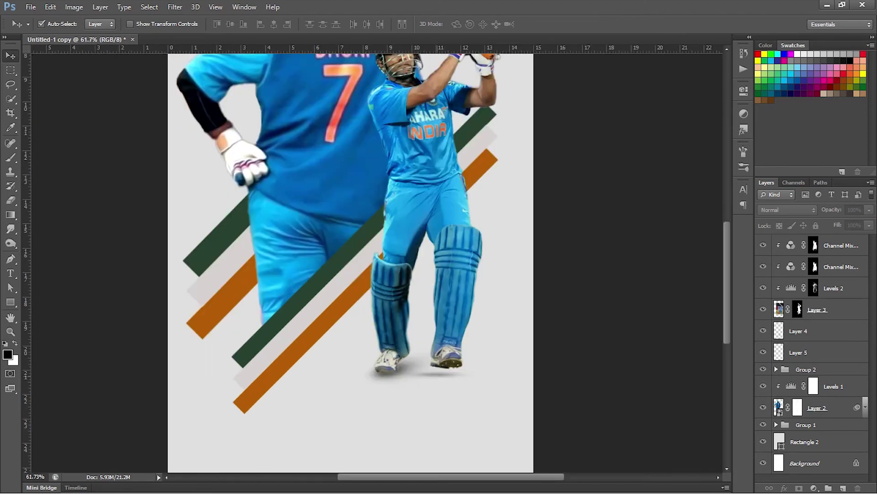
left_click(438, 376)
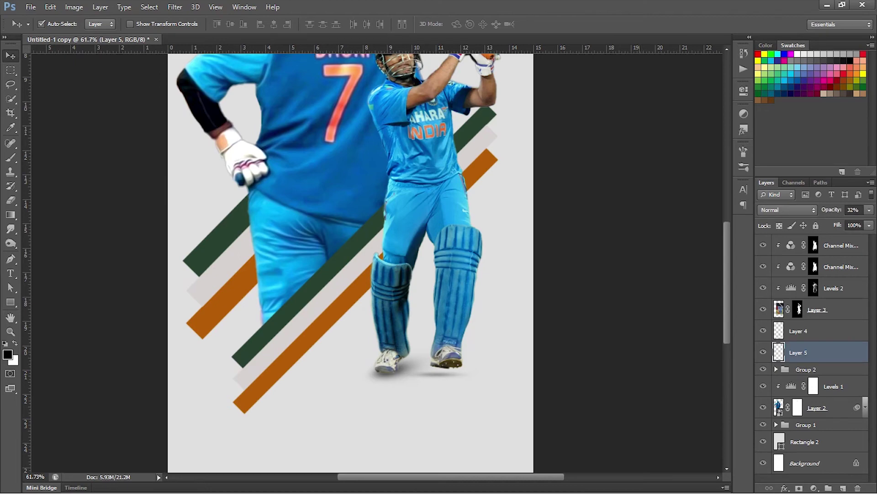
left_click_drag(440, 375, 445, 374)
left_click(604, 363)
key("ctrl+0")
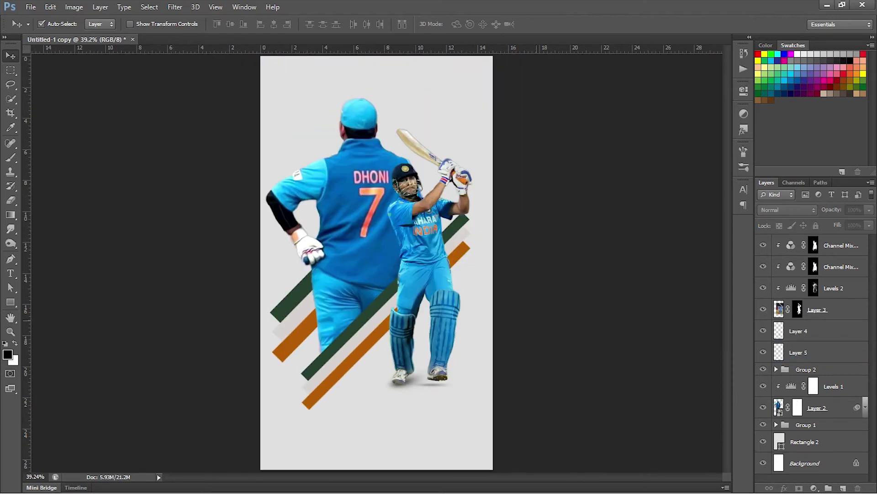
scroll(537, 321, "down", 1)
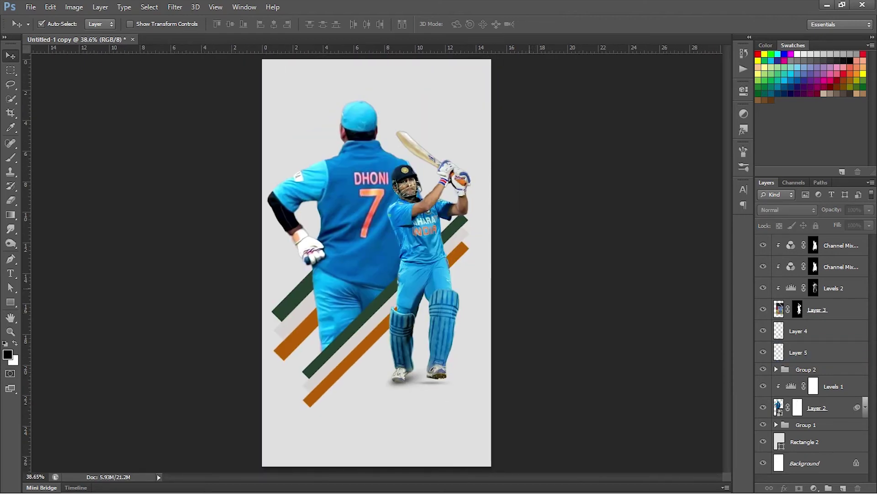
Switch to the New folder (4) window in File Explorer and open Indian-cricket-team-logo-png with Adobe Photoshop CS6
key("super+Tab")
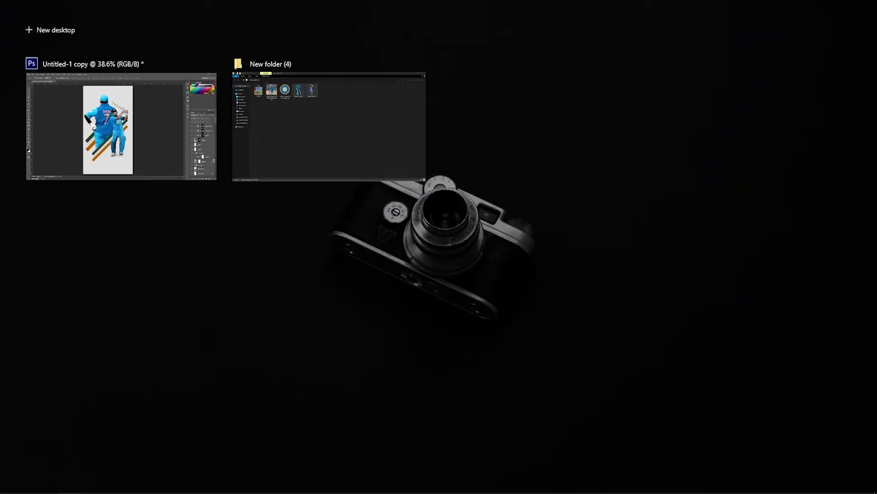
left_click(328, 132)
right_click(249, 77)
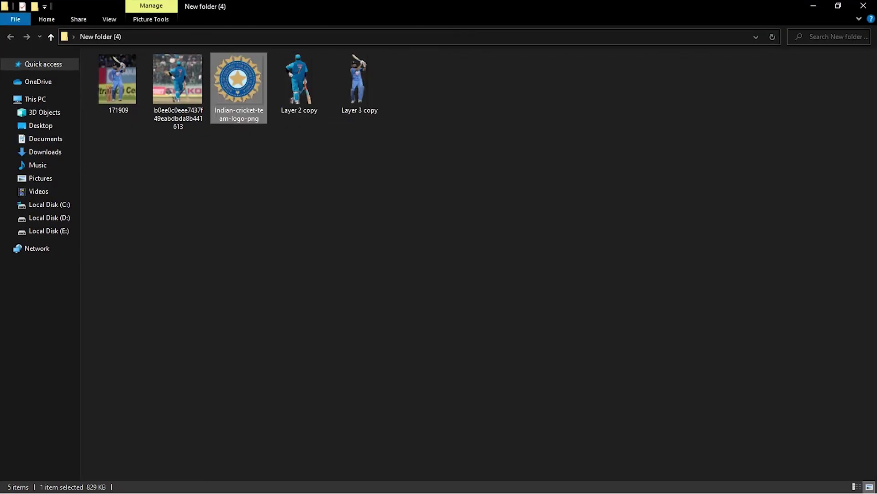
mouse_move(320, 324)
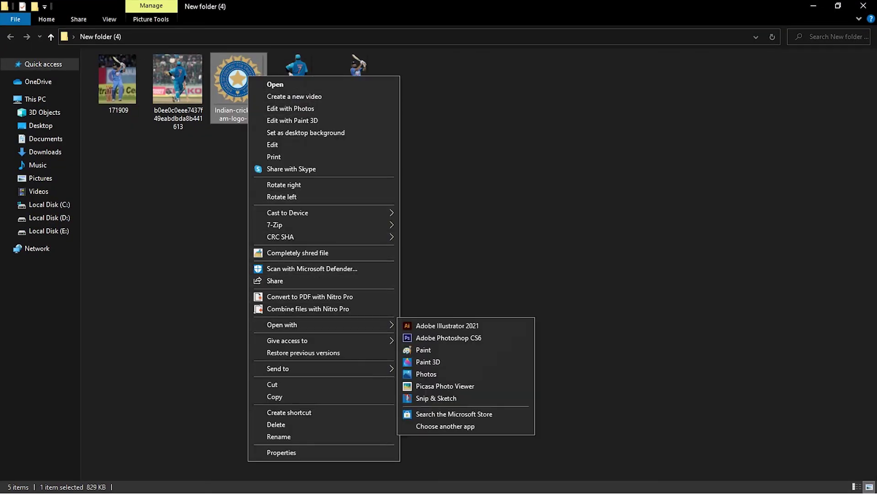
left_click(457, 338)
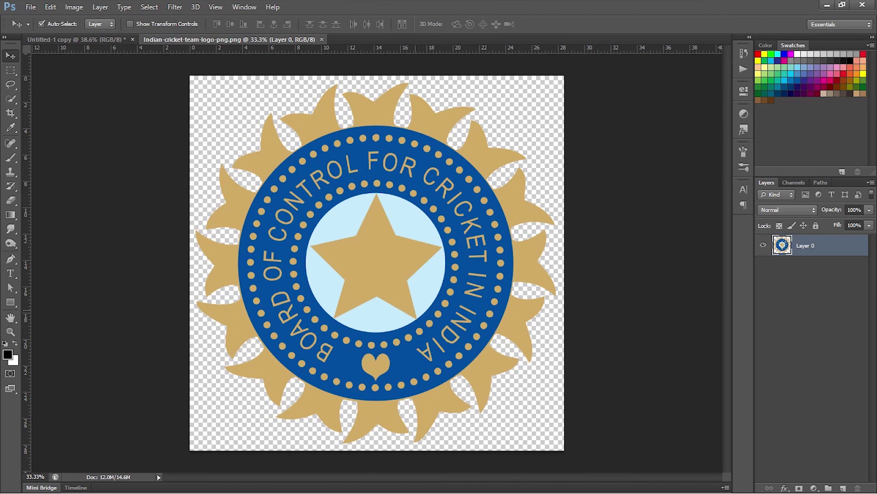
Bring the logo into the poster, release its clipping mask, and shrink it to fit beside the back-facing player's cap
left_click_drag(348, 159, 381, 149)
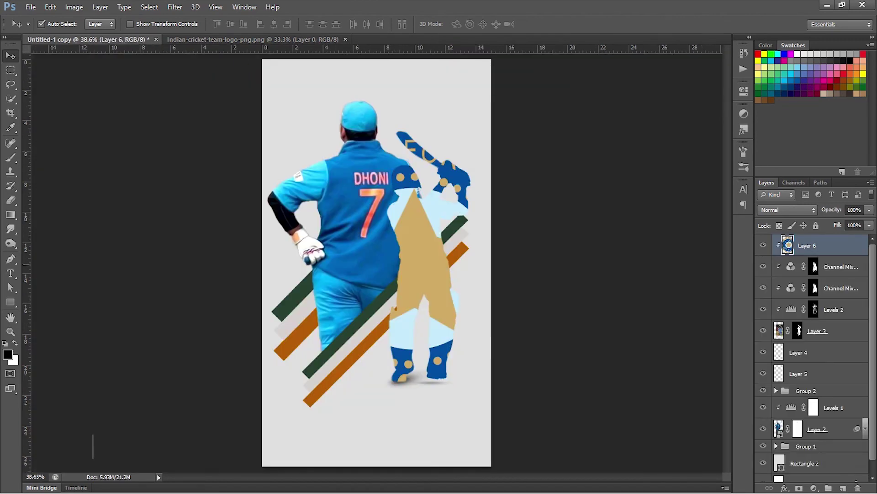
key("ctrl+alt+g")
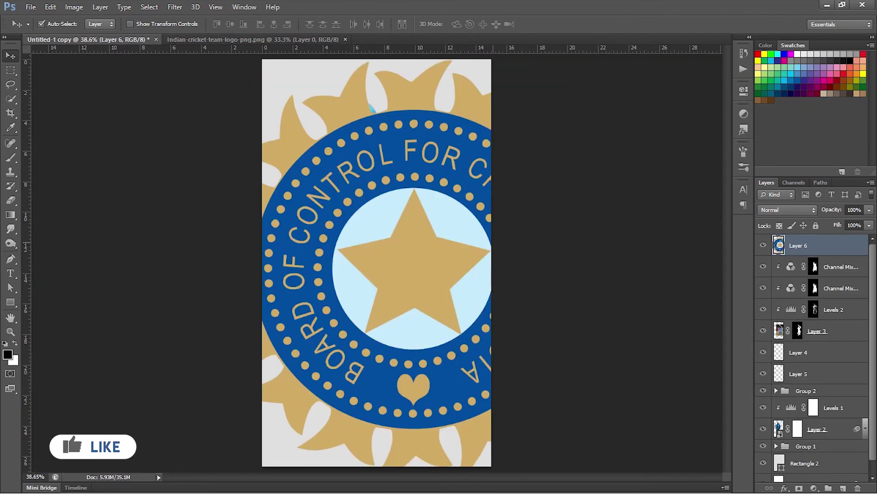
key("ctrl+t")
left_click_drag(622, 60, 455, 103)
key("Return")
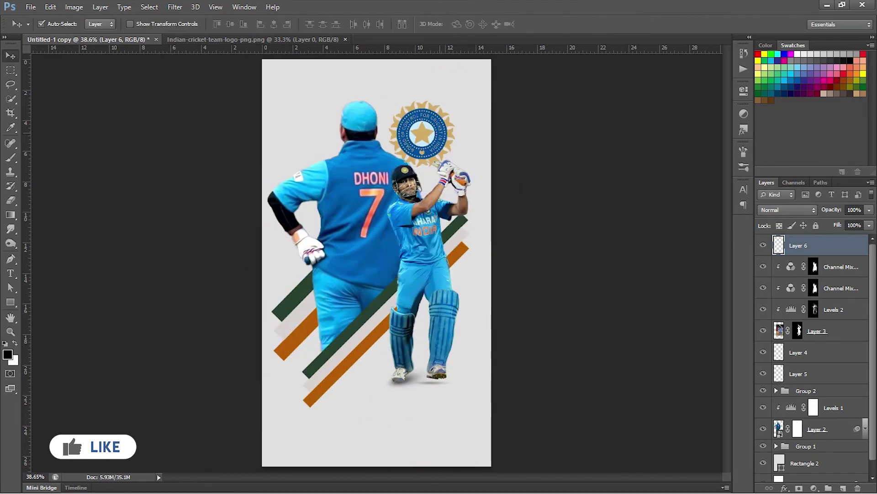
Move the logo layer between Layer 2 and Group 1 so it sits behind both players
scroll(789, 490, "down", 1)
left_click_drag(799, 490, 797, 425)
scroll(430, 117, "up", 3)
left_click_drag(434, 124, 434, 124)
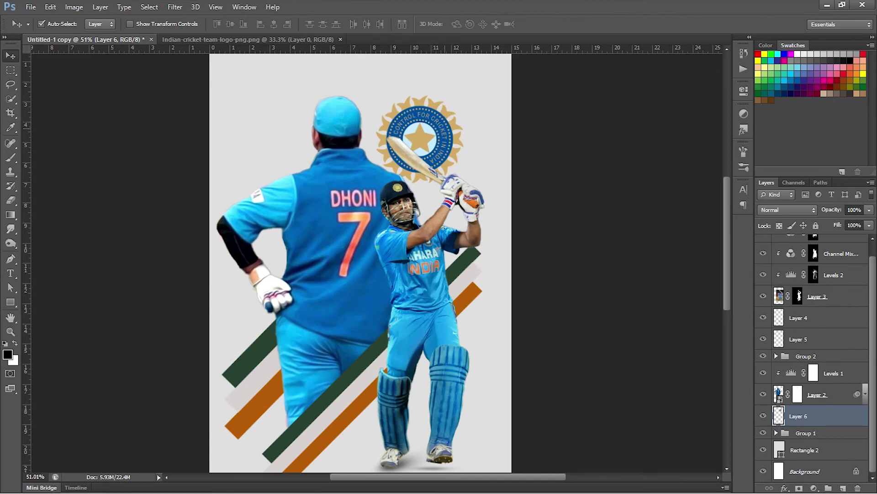
Nudge the logo down and to the left behind the batting player's bat
key("Down")
key("Down")
key("Down")
key("Down")
key("Down")
key("Down")
key("Down")
key("Down")
key("Down")
key("Down")
key("Down")
key("Down")
key("Left")
key("Left")
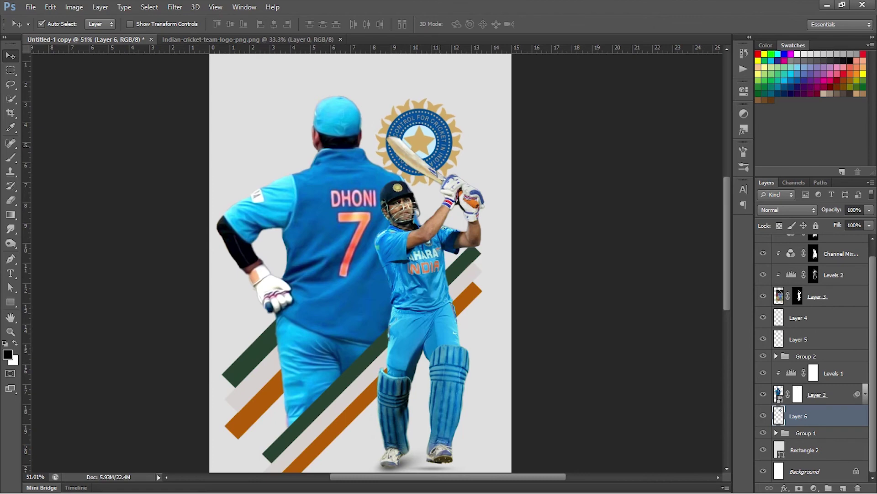
key("Left")
key("Left")
key("Left")
key("Left")
key("Left")
key("Left")
key("Left")
key("Left")
key("Left")
key("Left")
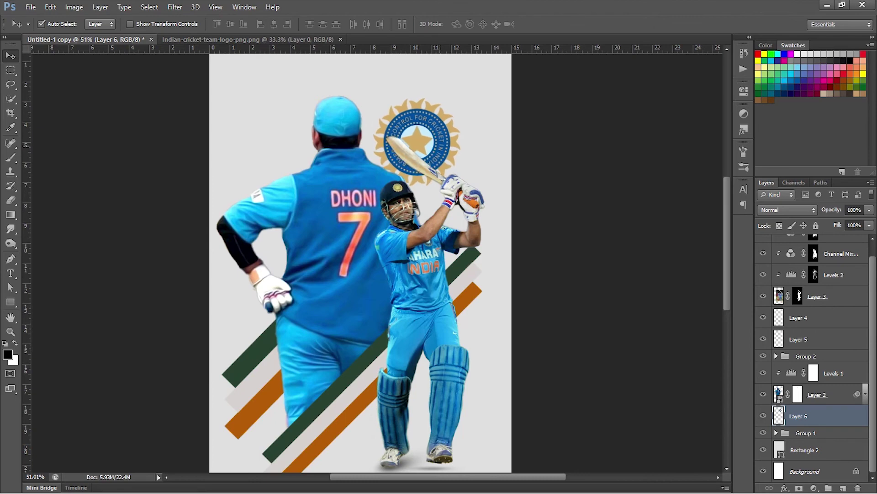
key("Down")
key("Down")
key("Down")
key("Down")
key("Down")
key("Down")
key("Down")
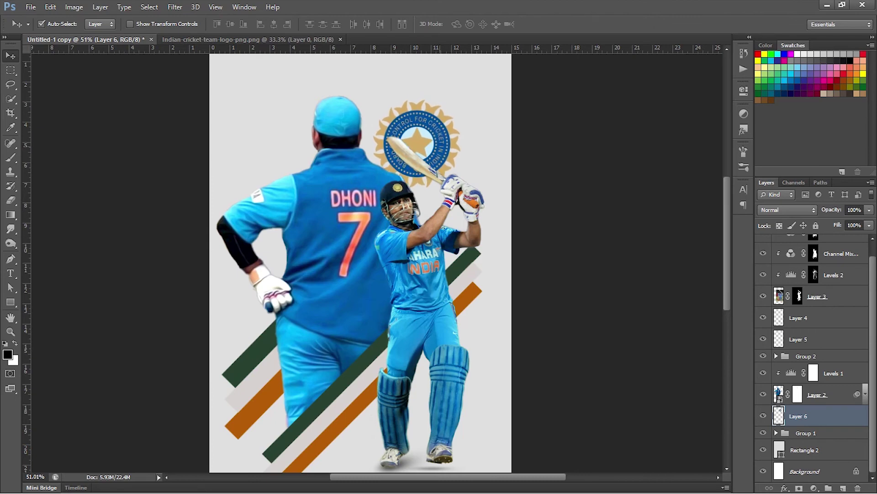
Enlarge the logo slightly and nudge it a little left and down behind the bat
key("ctrl+t")
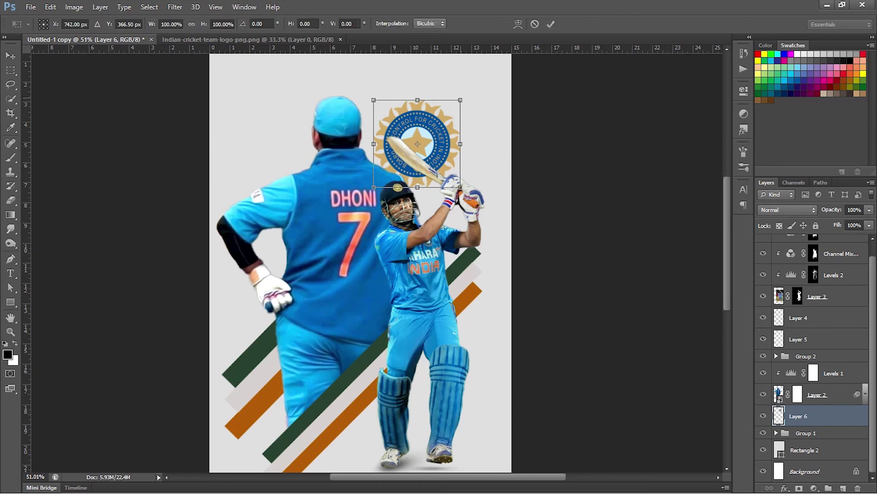
left_click_drag(460, 100, 466, 94)
key("Return")
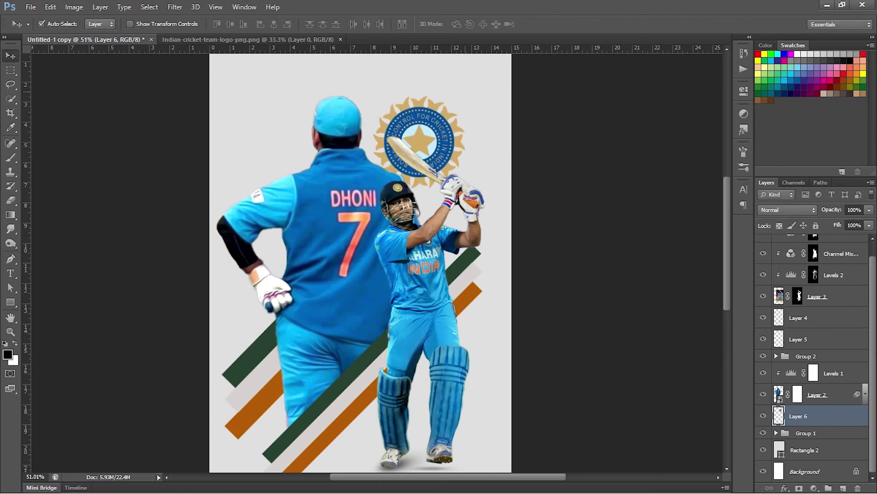
key("Left")
key("Left")
key("Down")
key("Down")
key("Down")
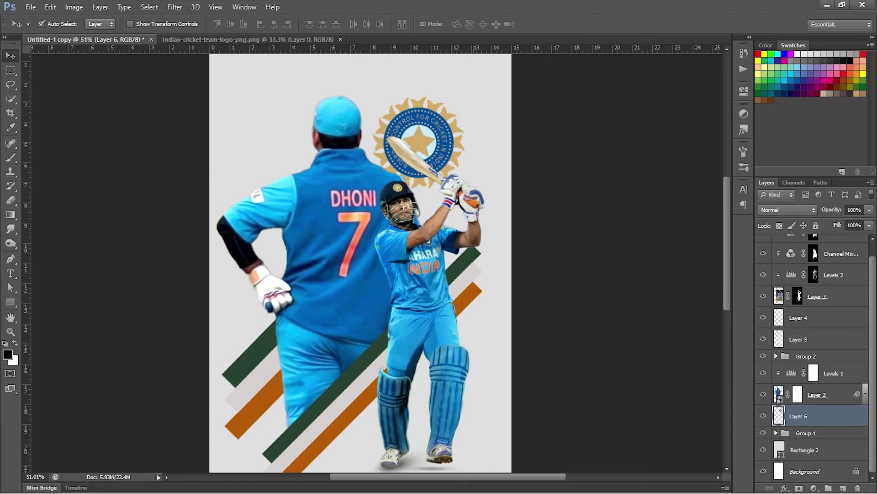
Fine-tune the logo's position by nudging it slightly right and up, then deselect it
left_click(577, 202)
scroll(579, 200, "down", 2)
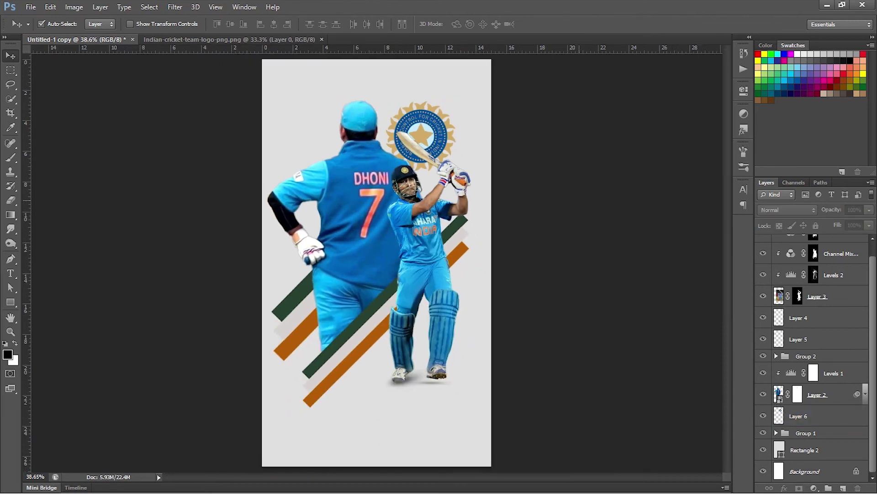
left_click(438, 145)
key("Right")
key("Right")
key("Right")
key("Right")
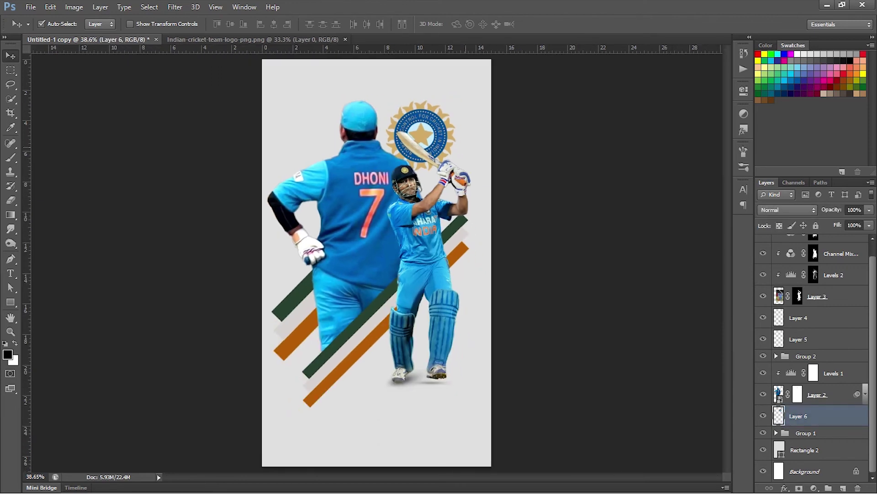
key("Up")
key("Up")
left_click(547, 178)
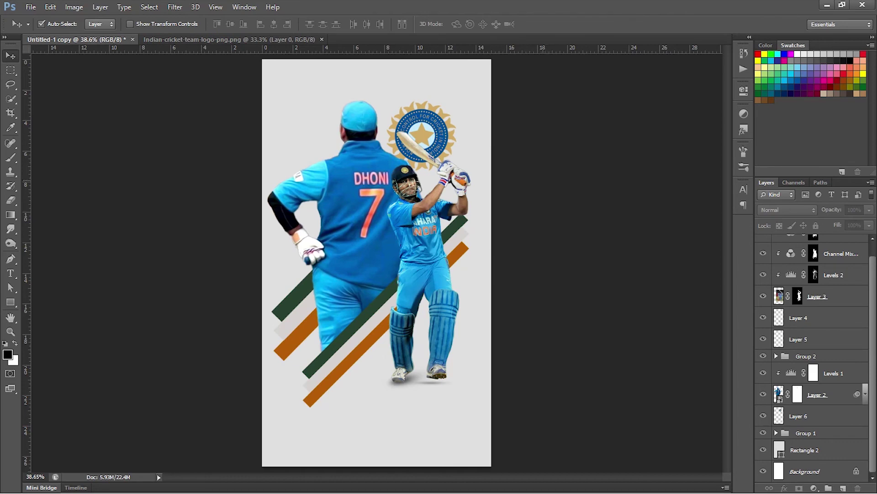
Add a Color Lookup adjustment above the top Channel Mixer layer with the 3DLUT file z1 by arun creation (50).CUBE
scroll(376, 263, "down", 1)
scroll(377, 263, "up", 1)
key("ctrl+j")
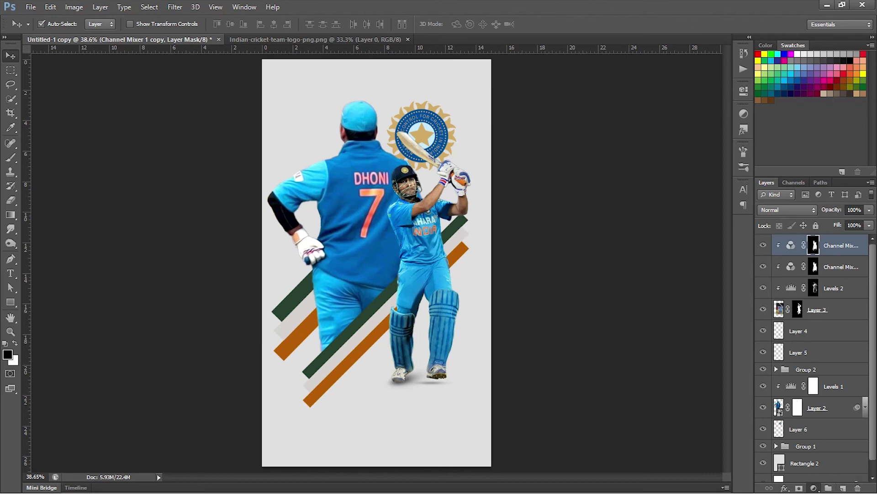
left_click(814, 488)
left_click(781, 416)
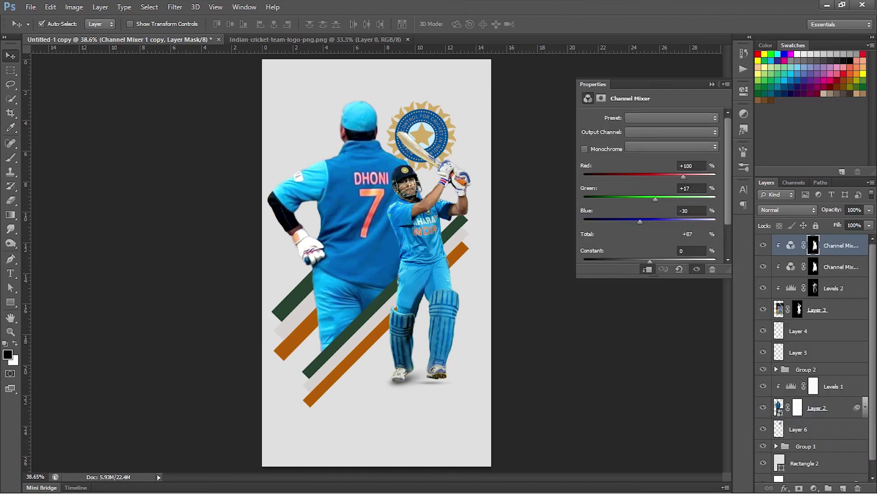
left_click(672, 118)
left_click_drag(803, 139, 804, 357)
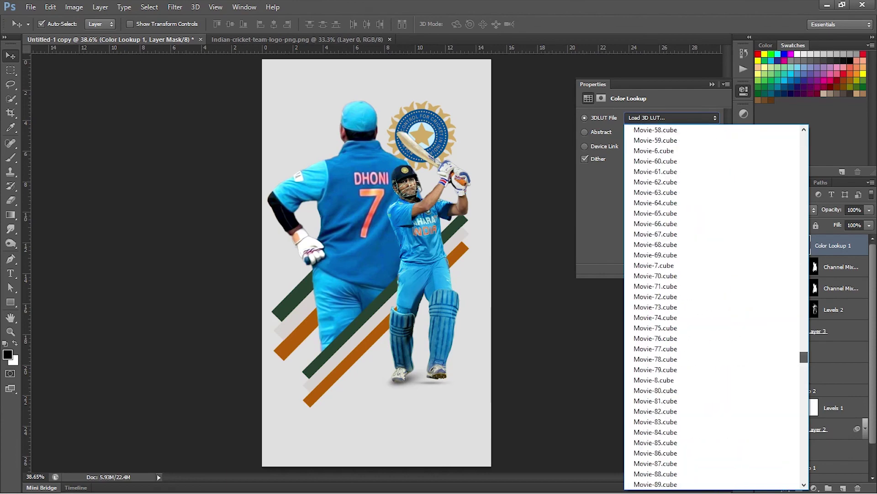
scroll(713, 302, "down", 20)
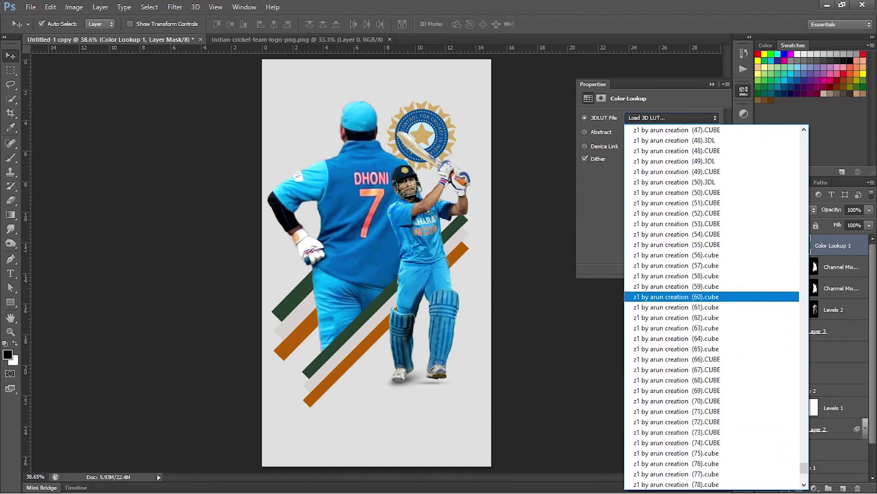
left_click(703, 193)
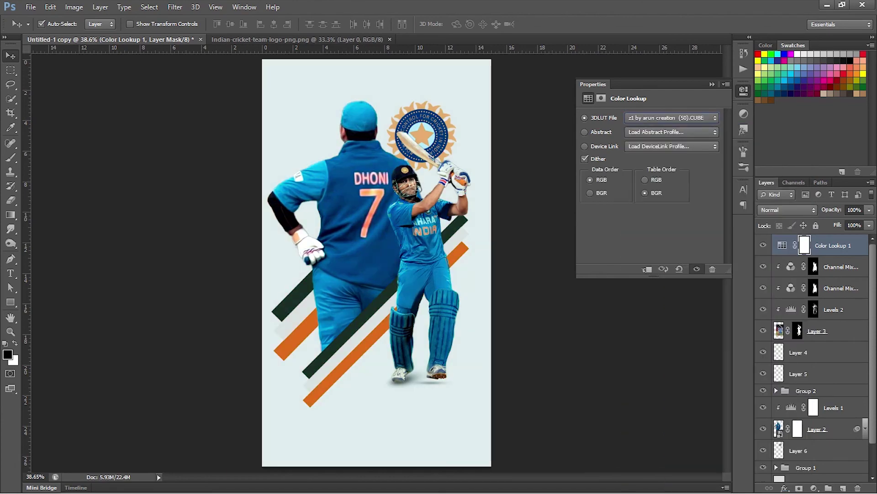
Reduce the Color Lookup layer's opacity to about 70% and toggle its visibility to compare the colour grading
left_click(712, 84)
left_click(870, 210)
left_click_drag(870, 222, 856, 223)
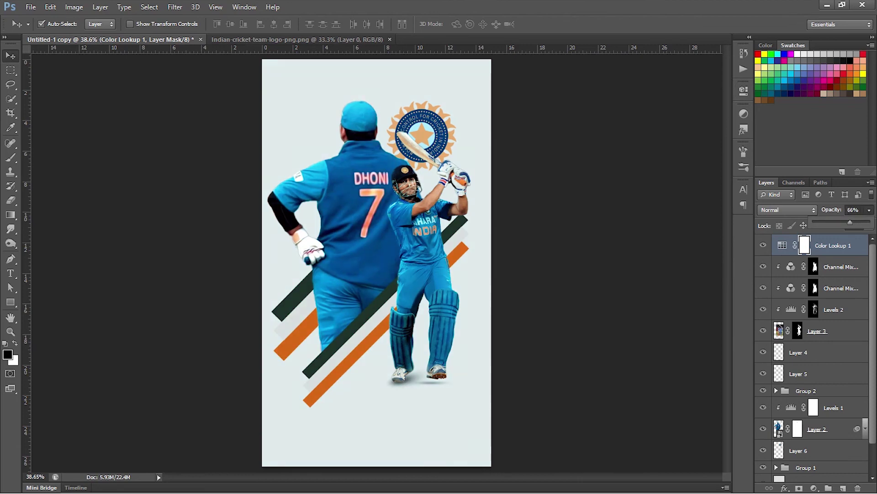
left_click(763, 245)
left_click(763, 245)
left_click(764, 245)
left_click(574, 461)
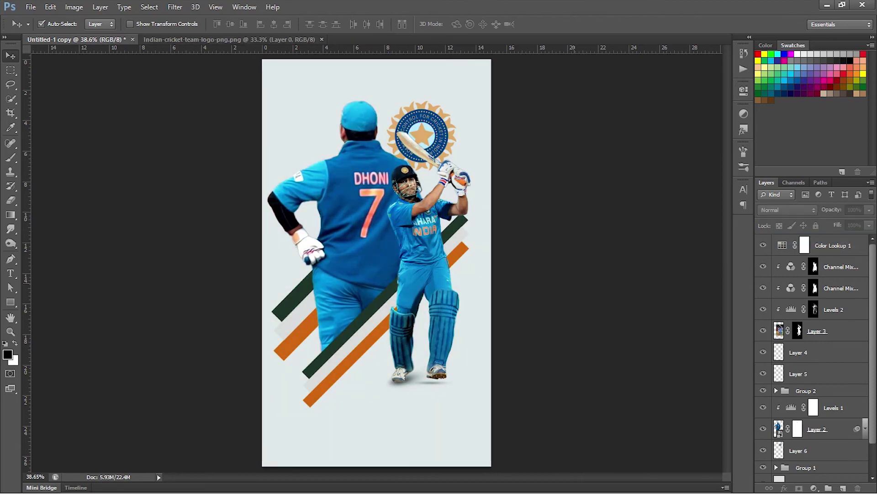
scroll(401, 412, "up", 3)
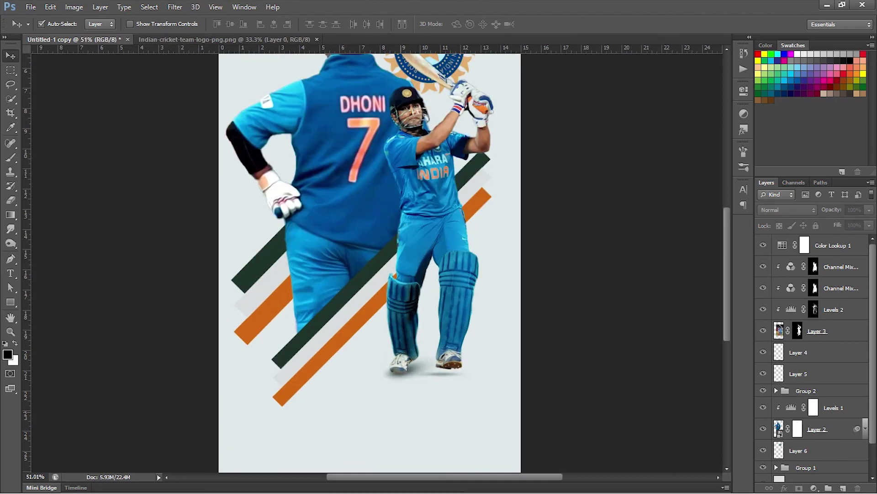
scroll(401, 412, "down", 2)
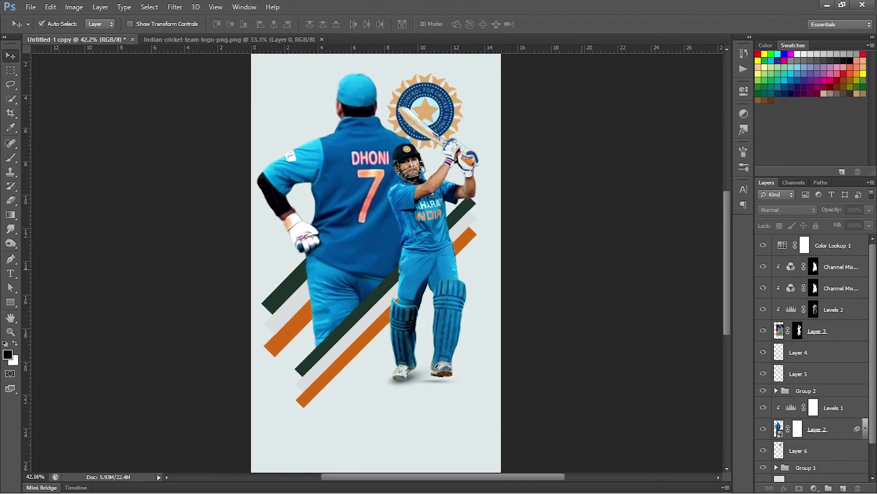
key("ctrl+minus")
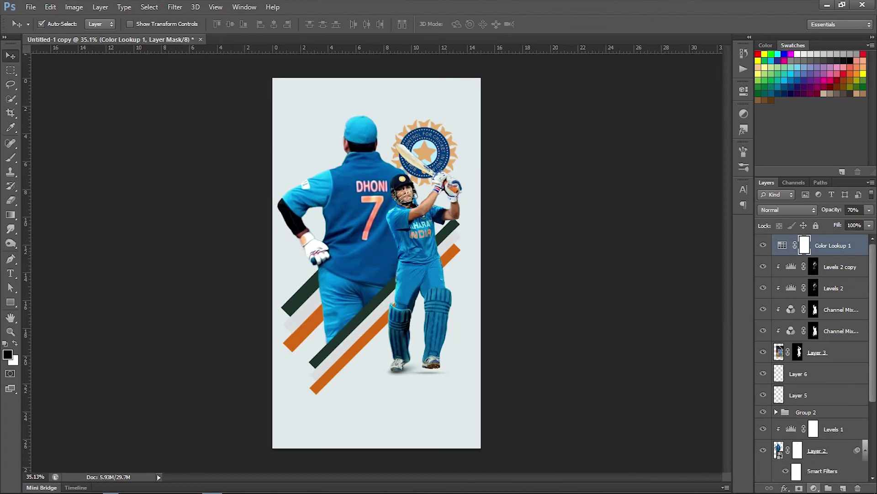
Add a Curves adjustment above the Color Lookup layer, raise its RGB black point slightly for faded shadows, and compare the poster with and without it
left_click(814, 488)
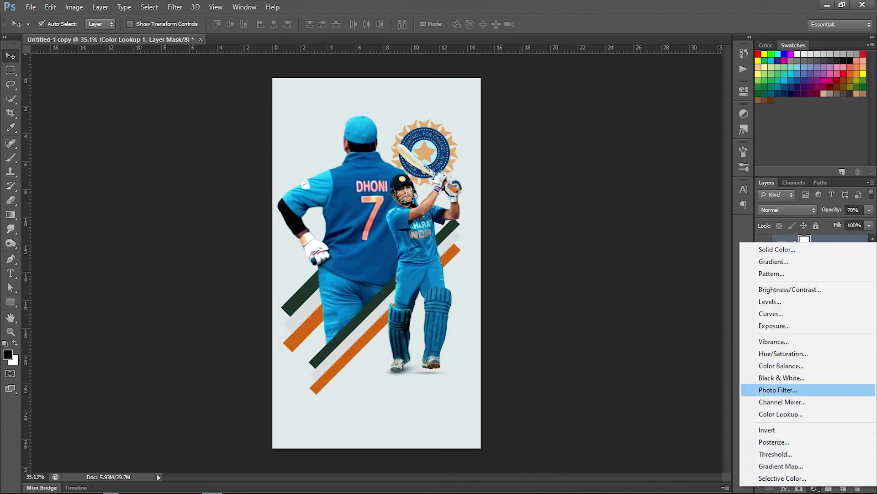
left_click(772, 313)
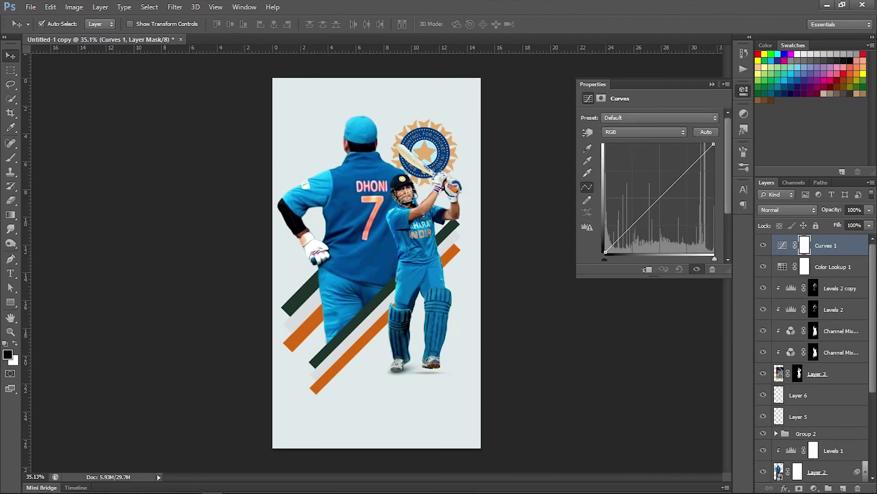
left_click_drag(605, 252, 606, 242)
left_click(697, 269)
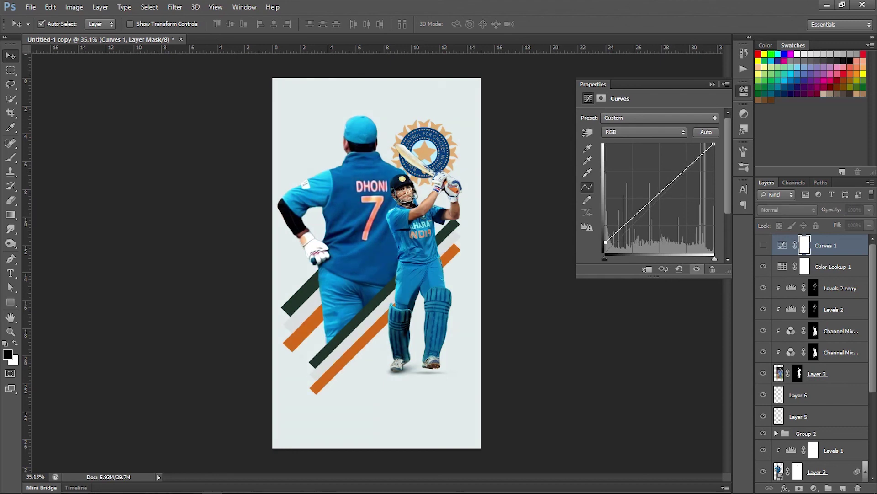
left_click(697, 269)
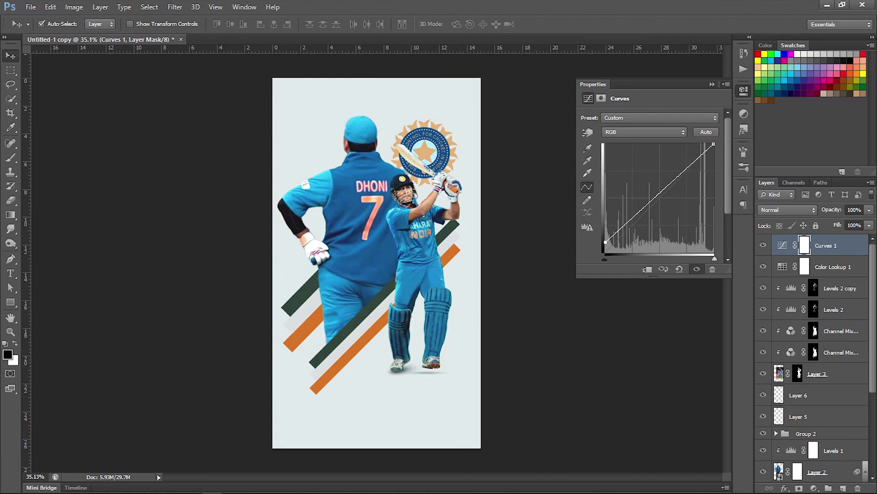
Lower the Curves black point a touch to soften the fade, compare before and after, and collapse the adjustment settings
left_click_drag(606, 242, 606, 244)
left_click(697, 269)
left_click(697, 270)
left_click(712, 85)
scroll(490, 273, "down", 3)
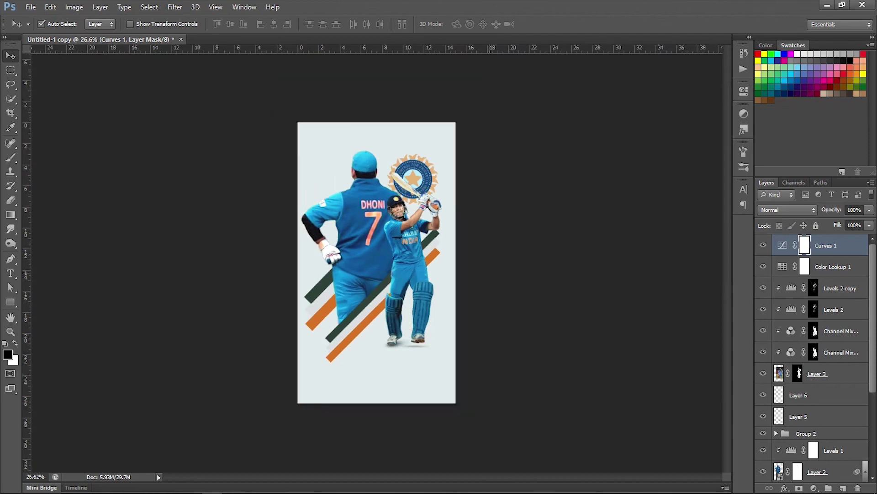
scroll(377, 263, "up", 3)
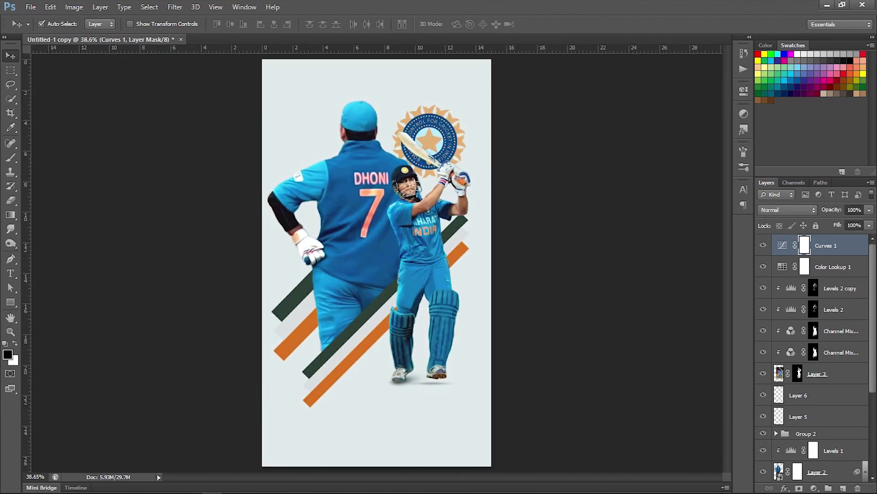
scroll(376, 263, "down", 2)
scroll(377, 262, "up", 1)
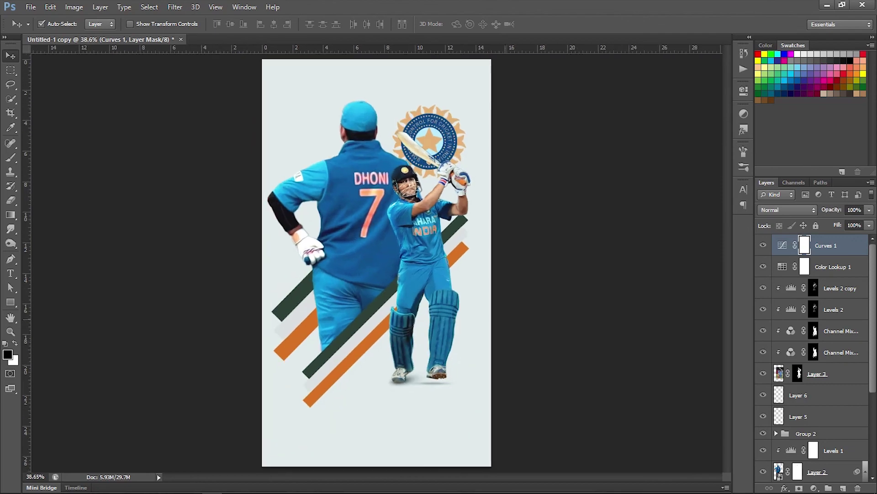